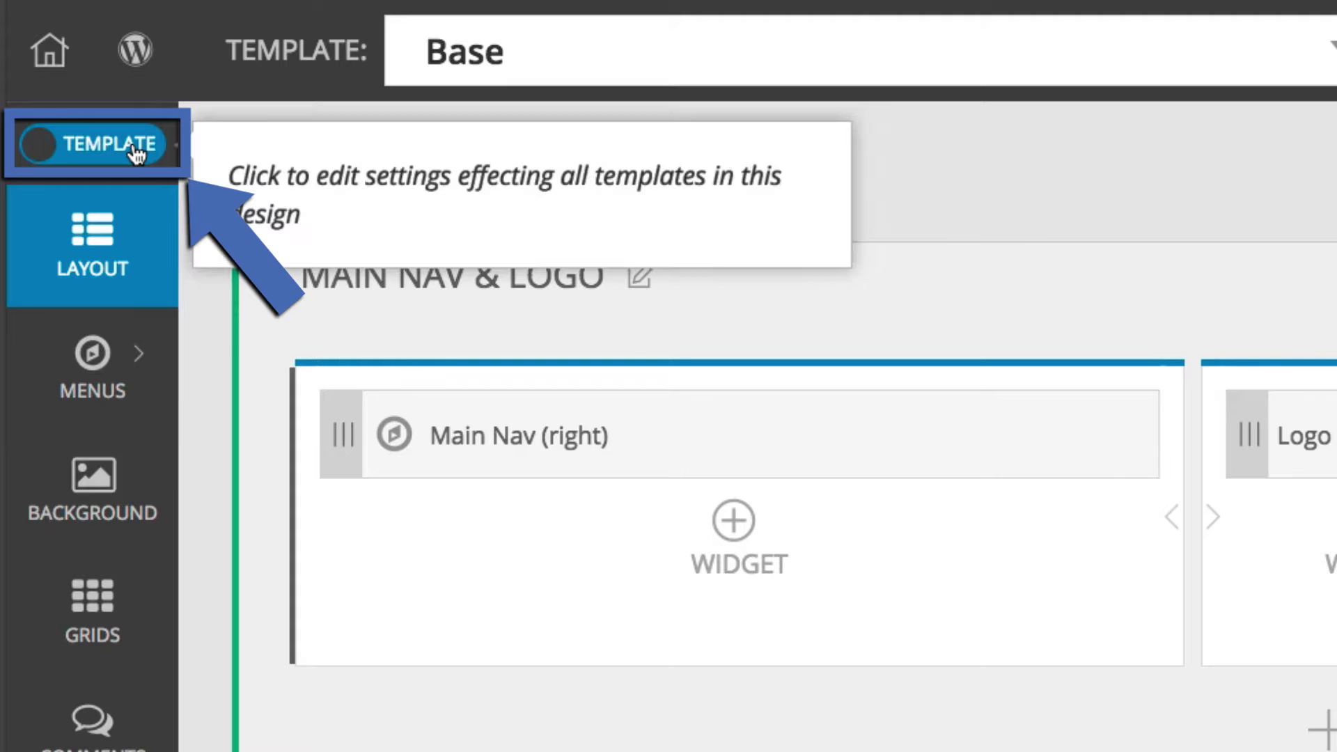
Switch to Design mode, open the Menus editor, and list the available menus.
click(134, 150)
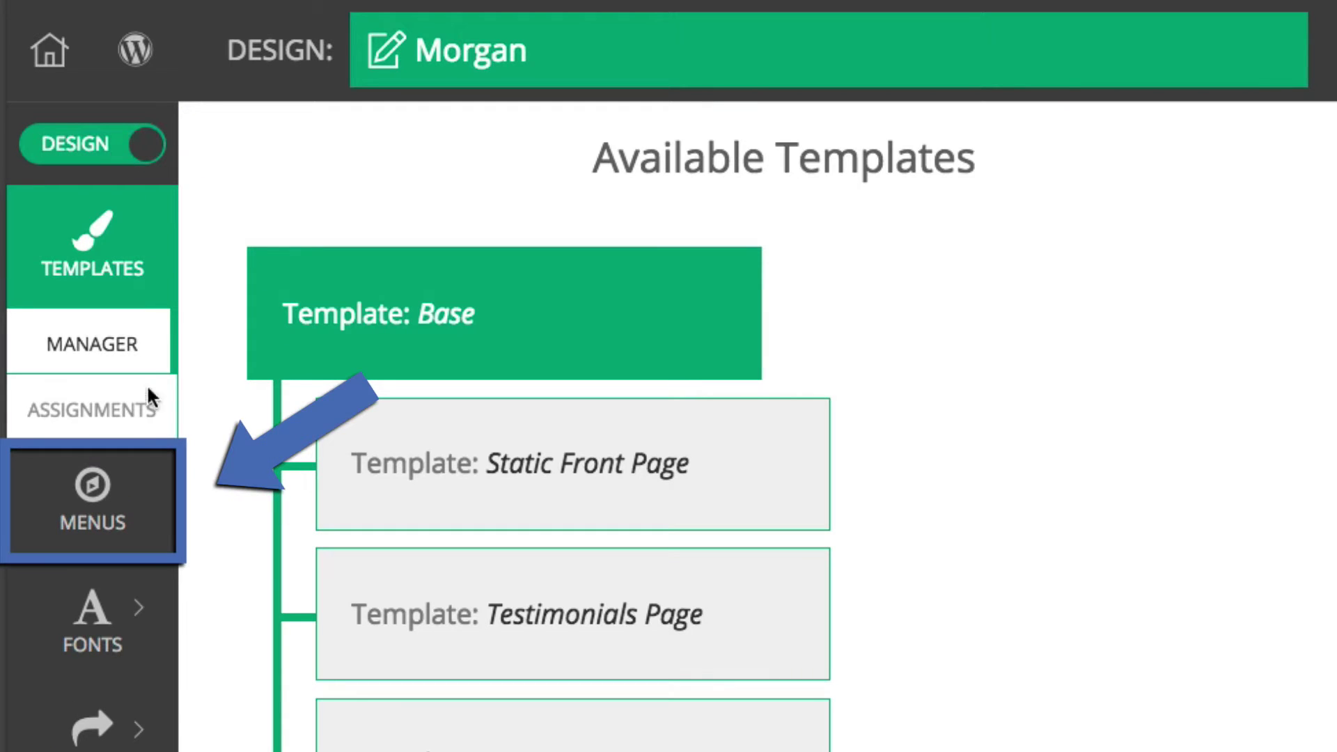
click(140, 497)
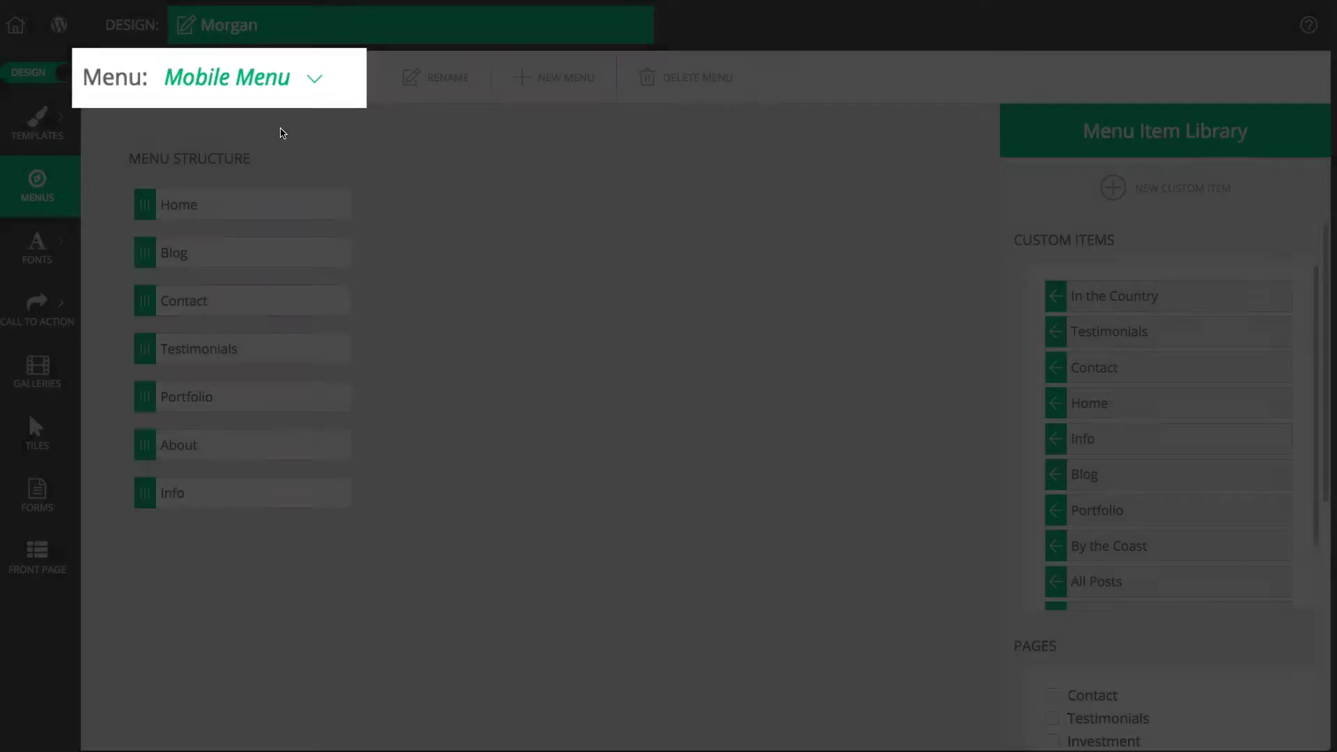
click(190, 82)
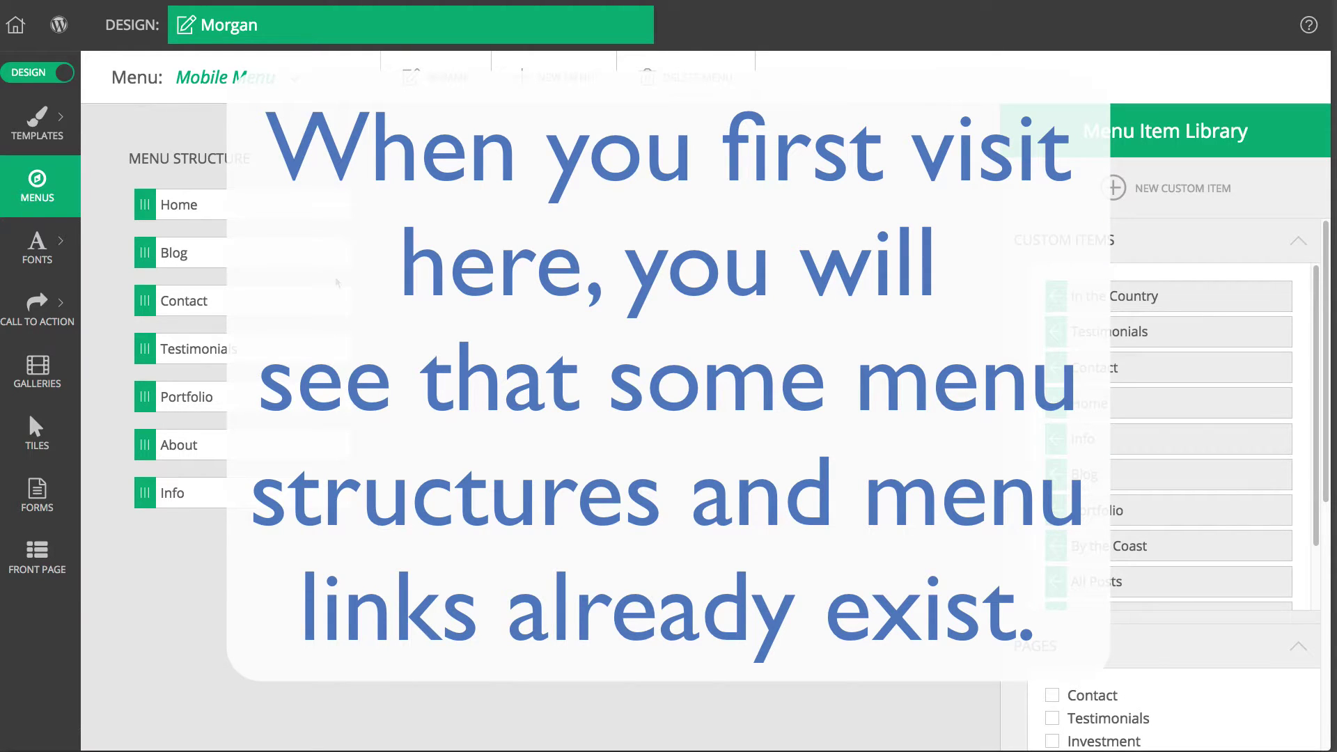
click(298, 80)
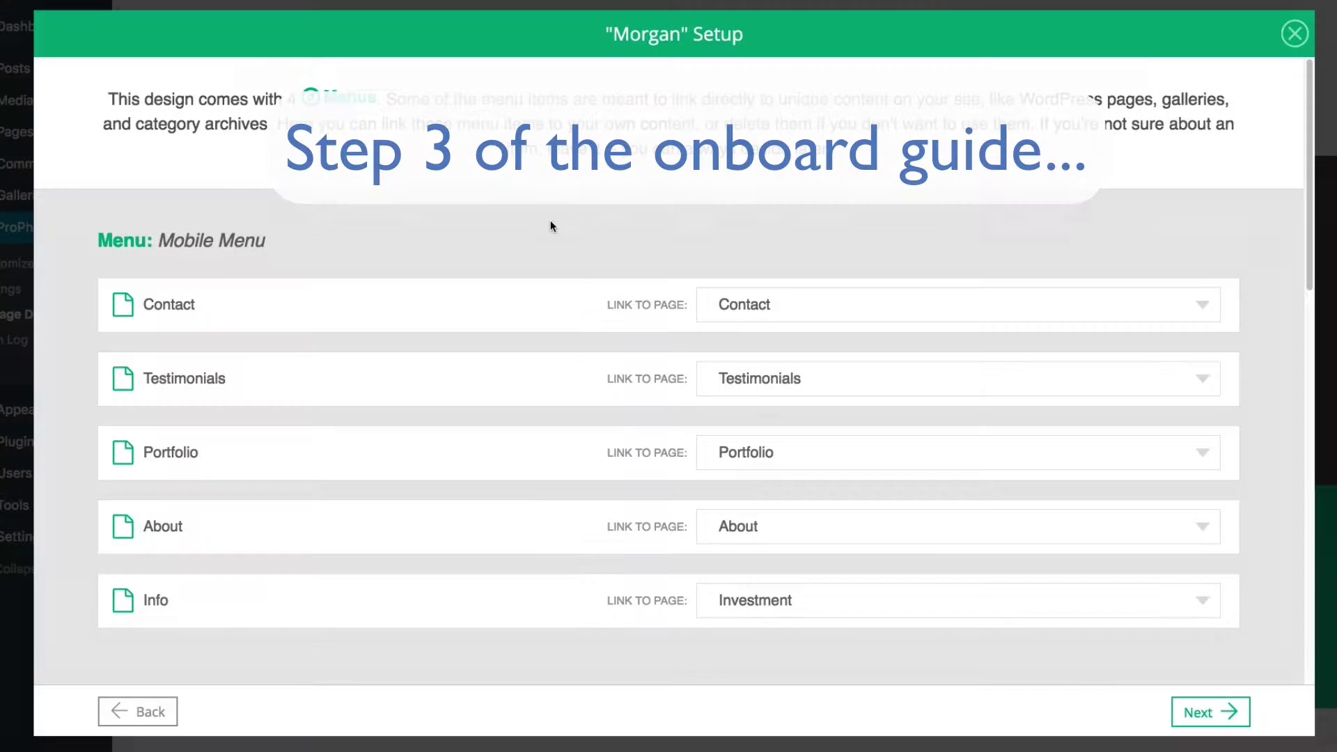
click(1203, 306)
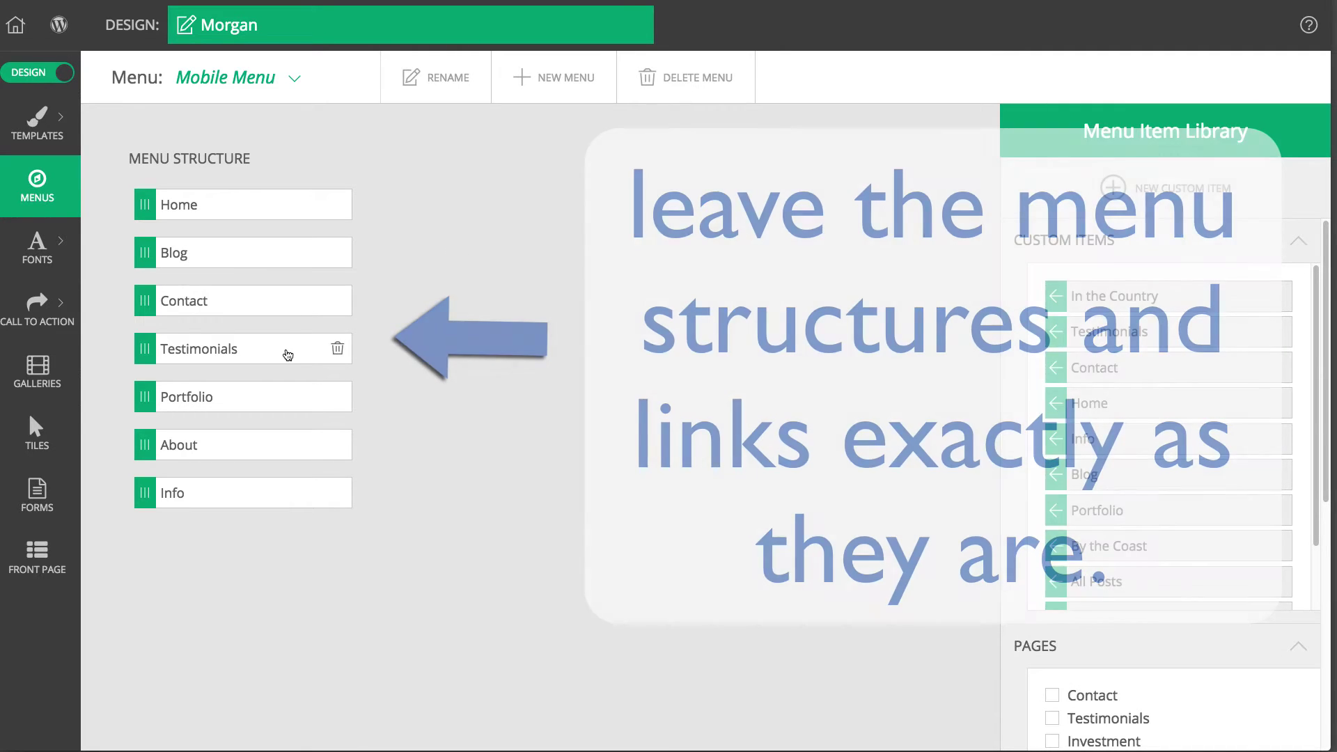
Check the Testimonials link settings without changes, then choose another menu to load the Main Menu.
click(291, 353)
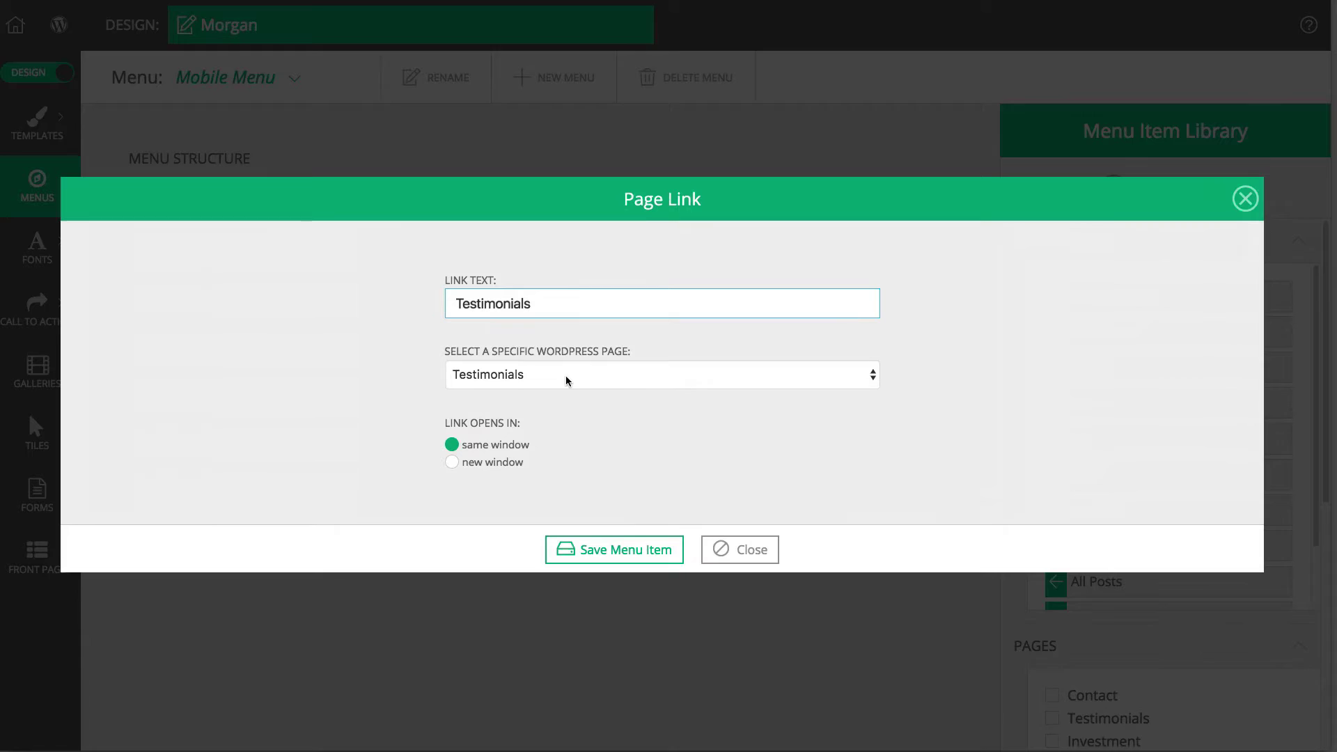
click(721, 556)
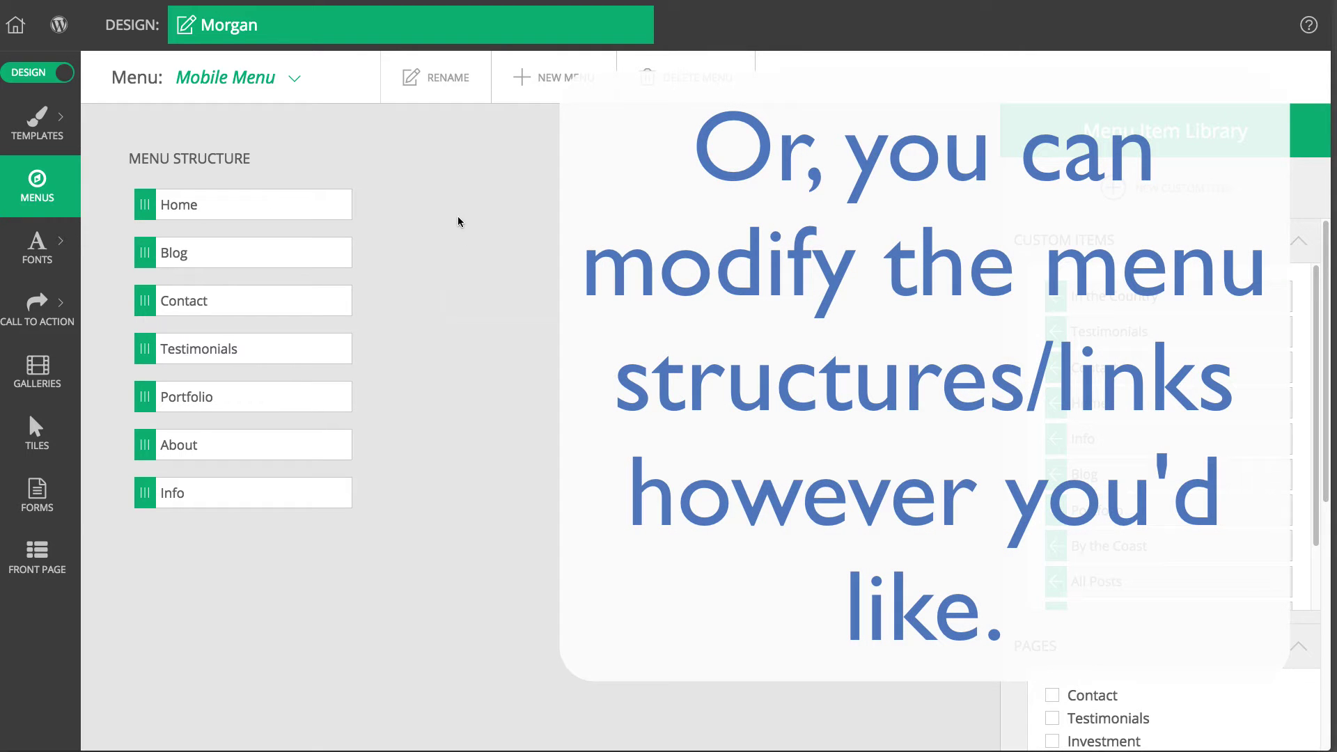
click(295, 78)
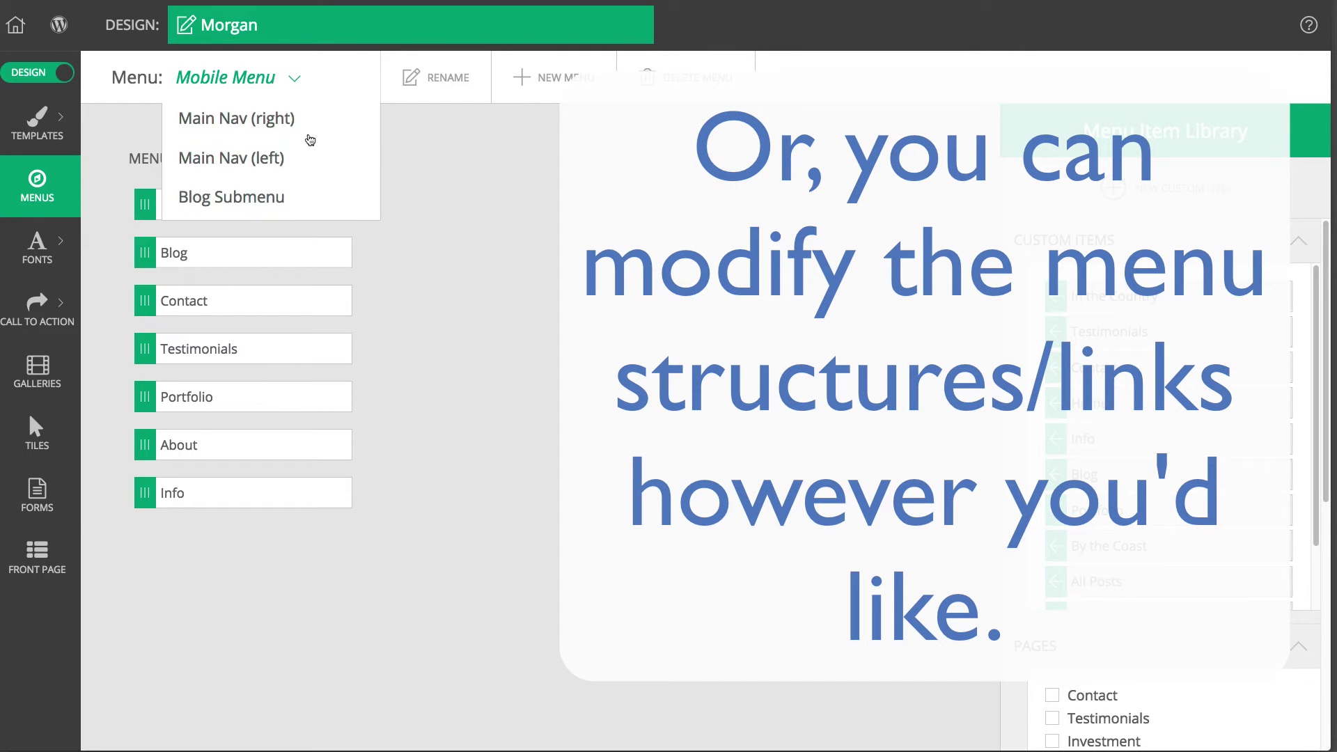
click(282, 198)
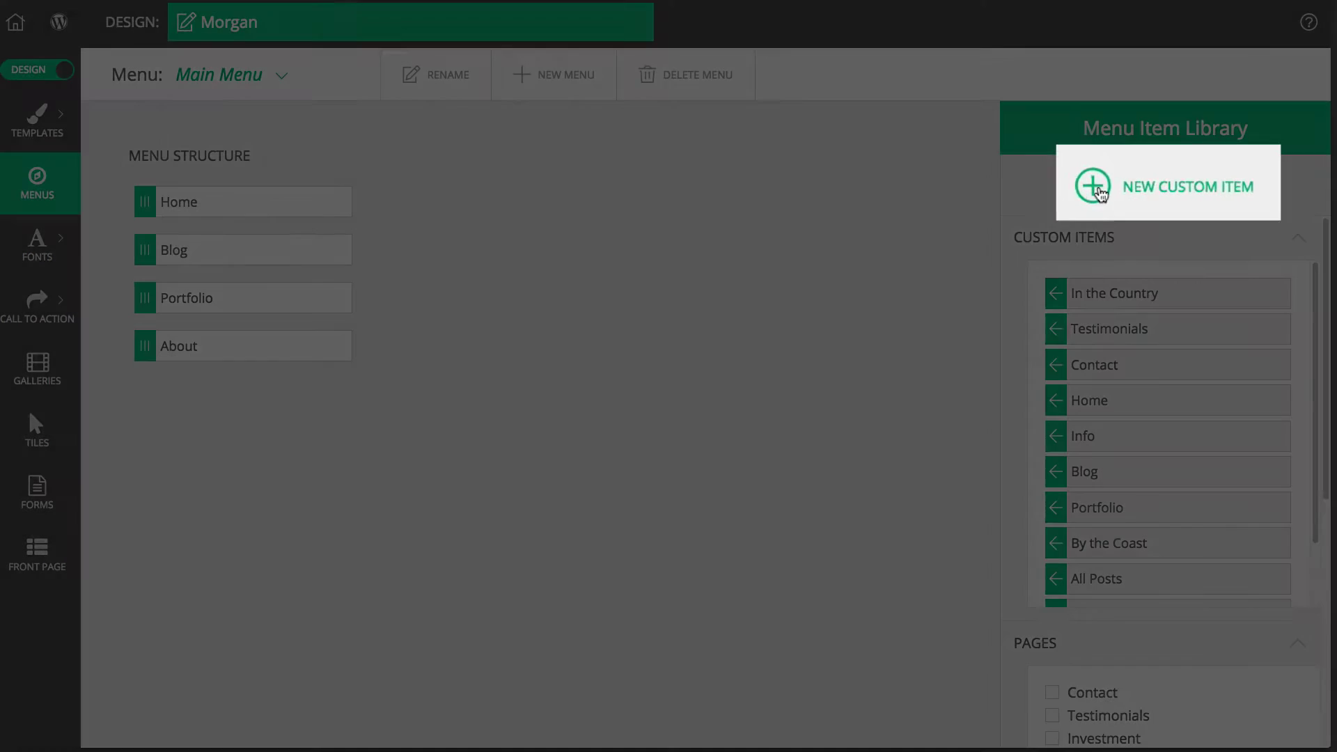
Create a gallery link titled 'Alaska Gallery' that points to the 2016 Alaska Trip gallery.
click(1099, 192)
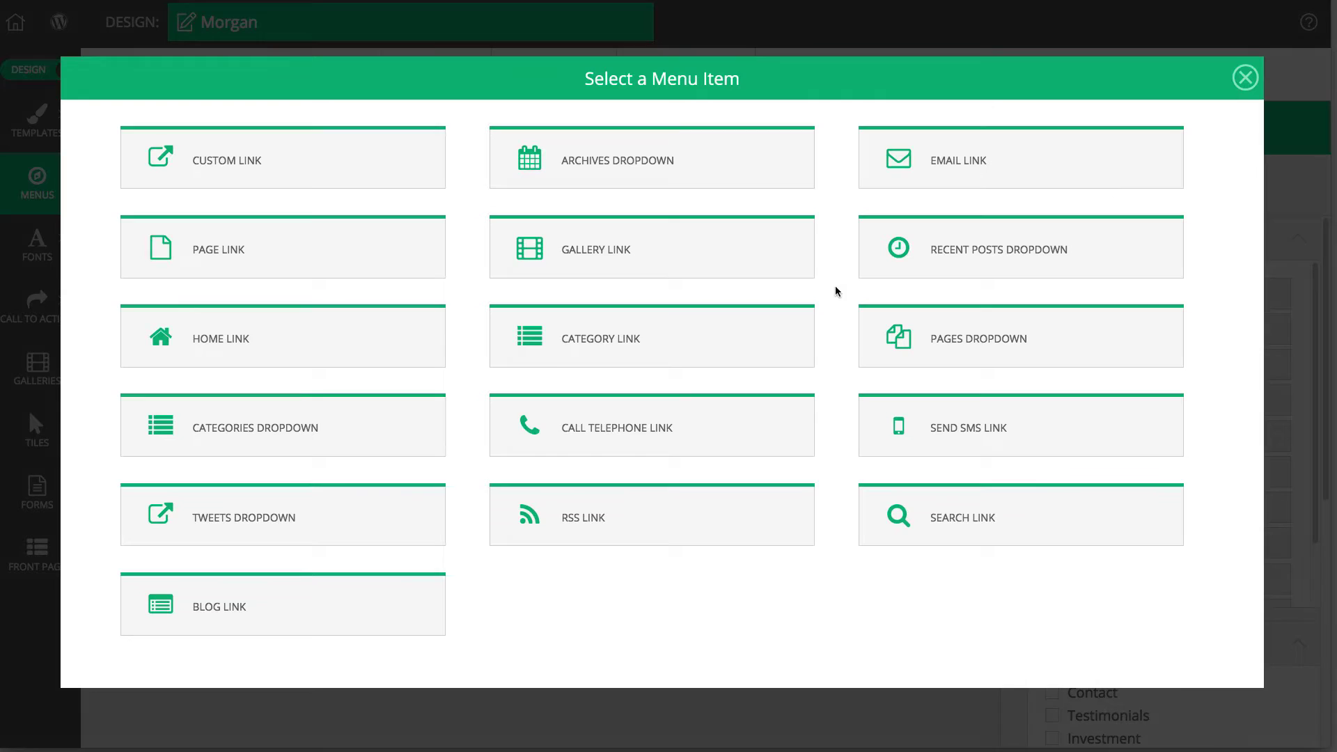
click(707, 255)
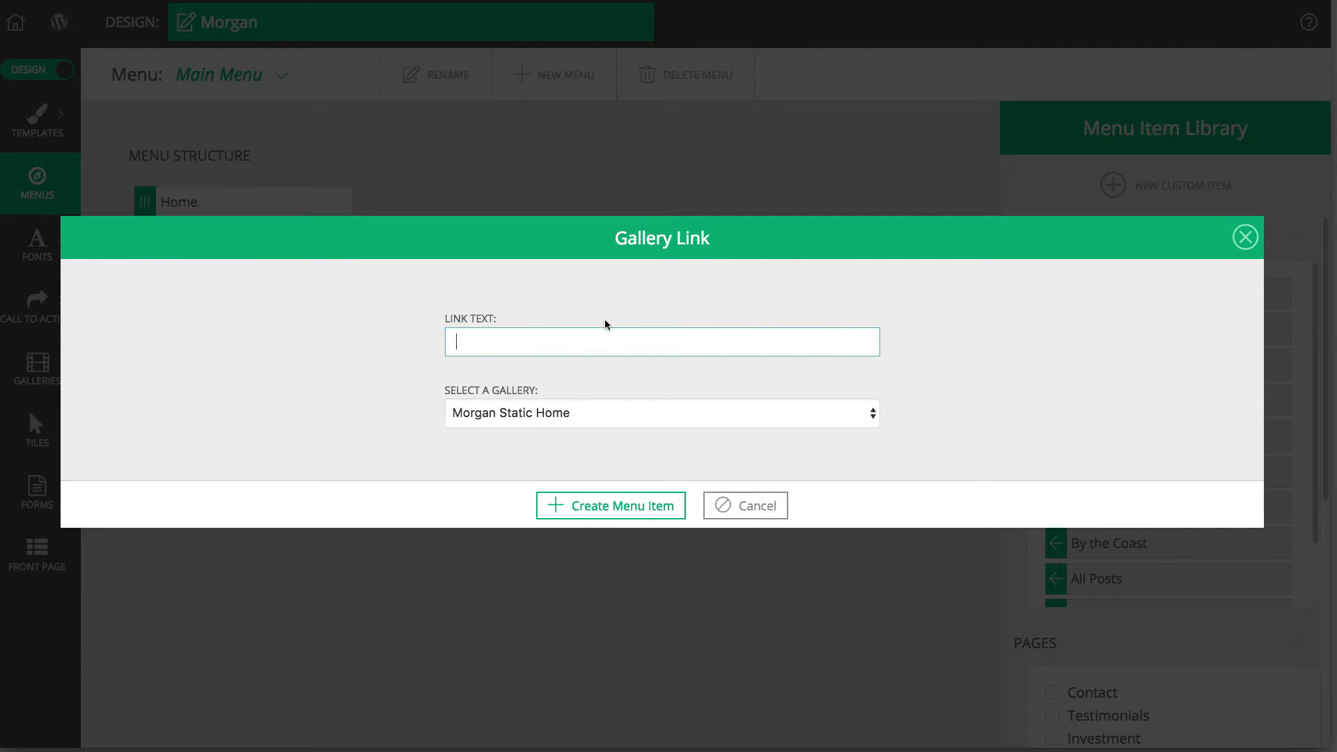
text(Alaska Gallery)
drag(570, 342, 432, 345)
click(431, 378)
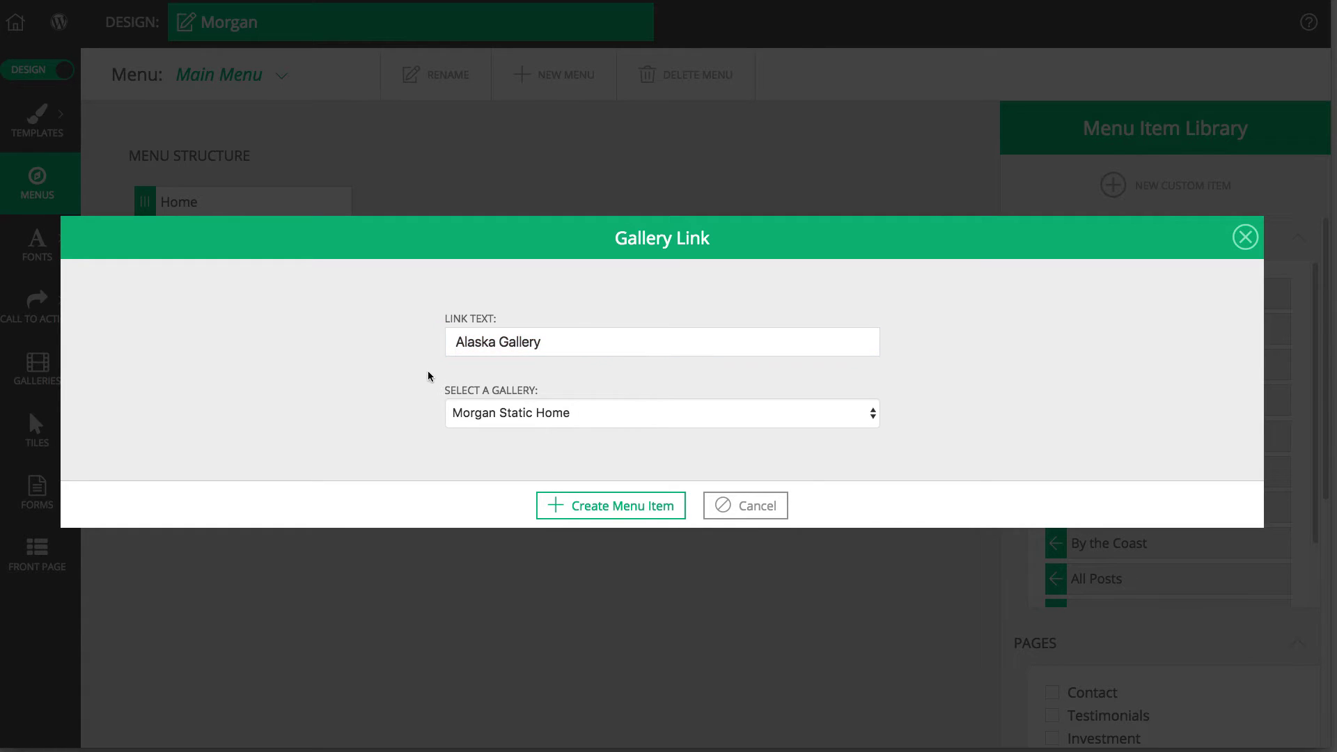
click(629, 418)
click(616, 367)
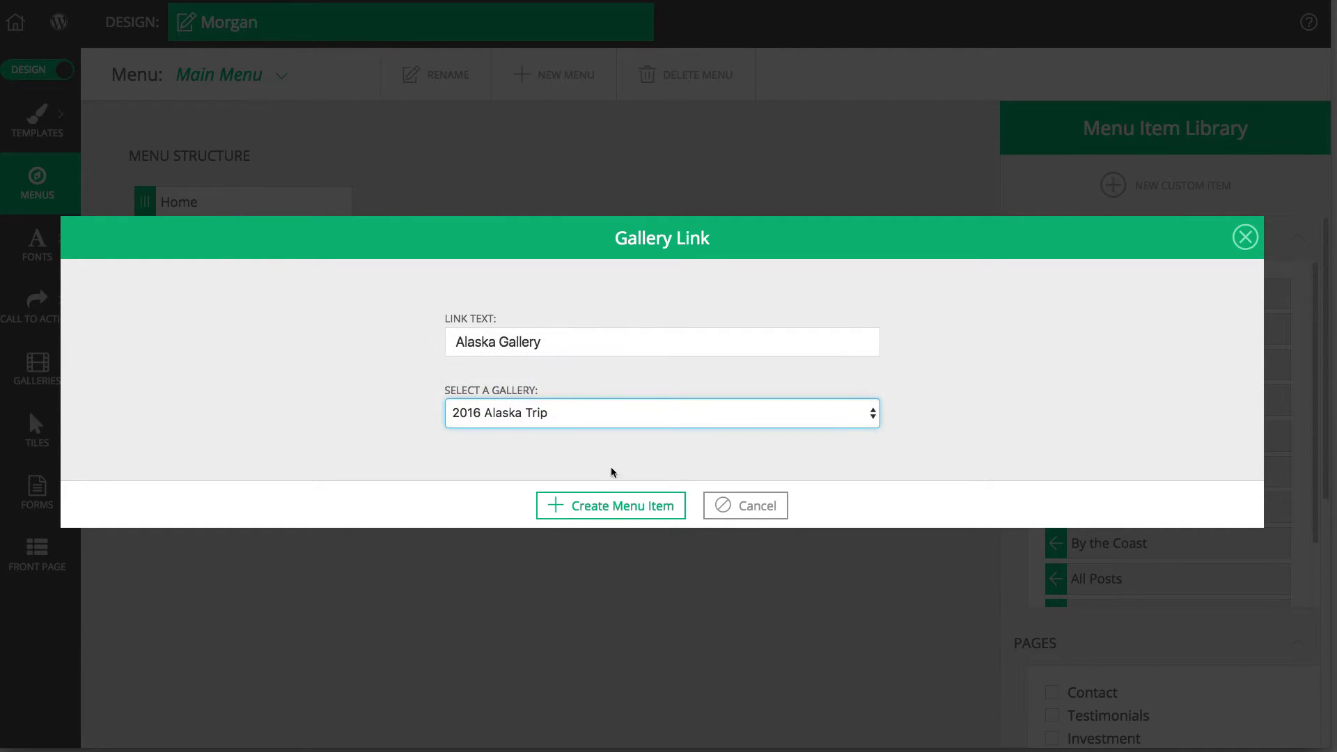
click(617, 505)
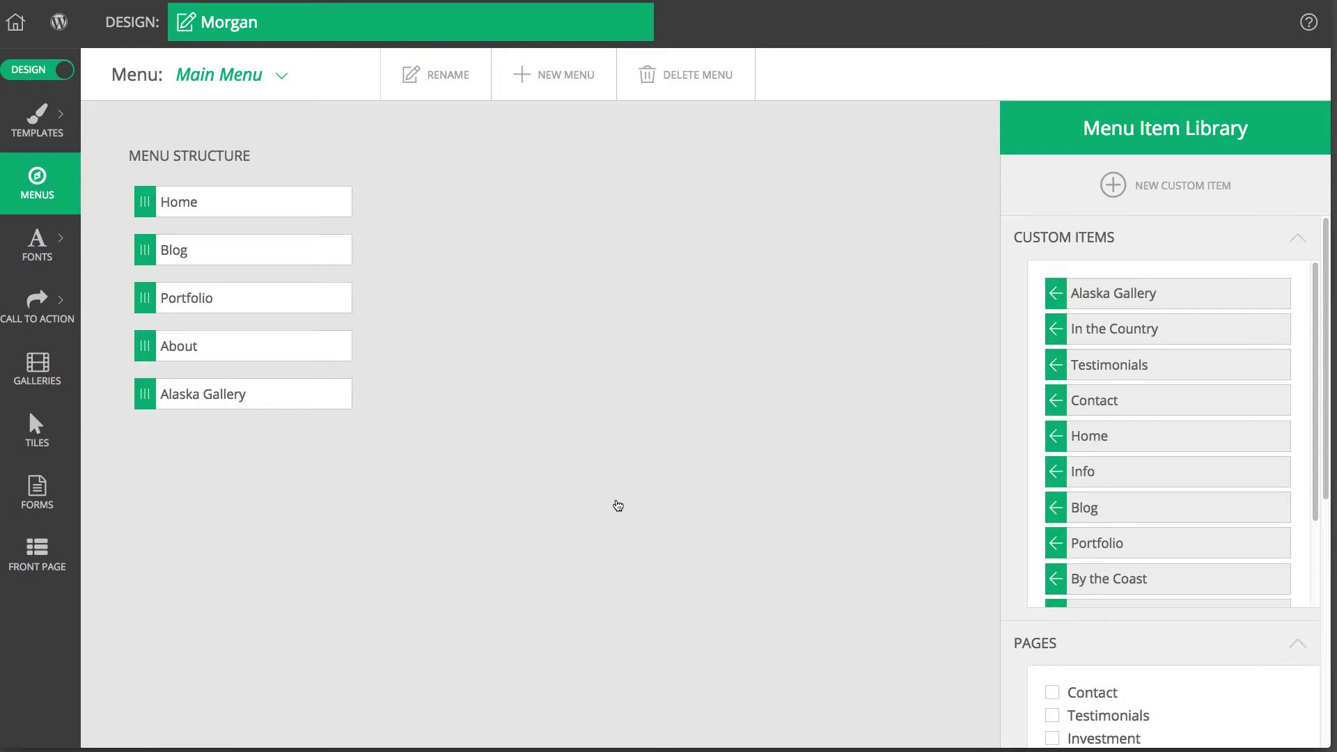
Add the Contact, Testimonials and Investment pages from the Menu Item Library's Pages list.
mouse_move(265, 396)
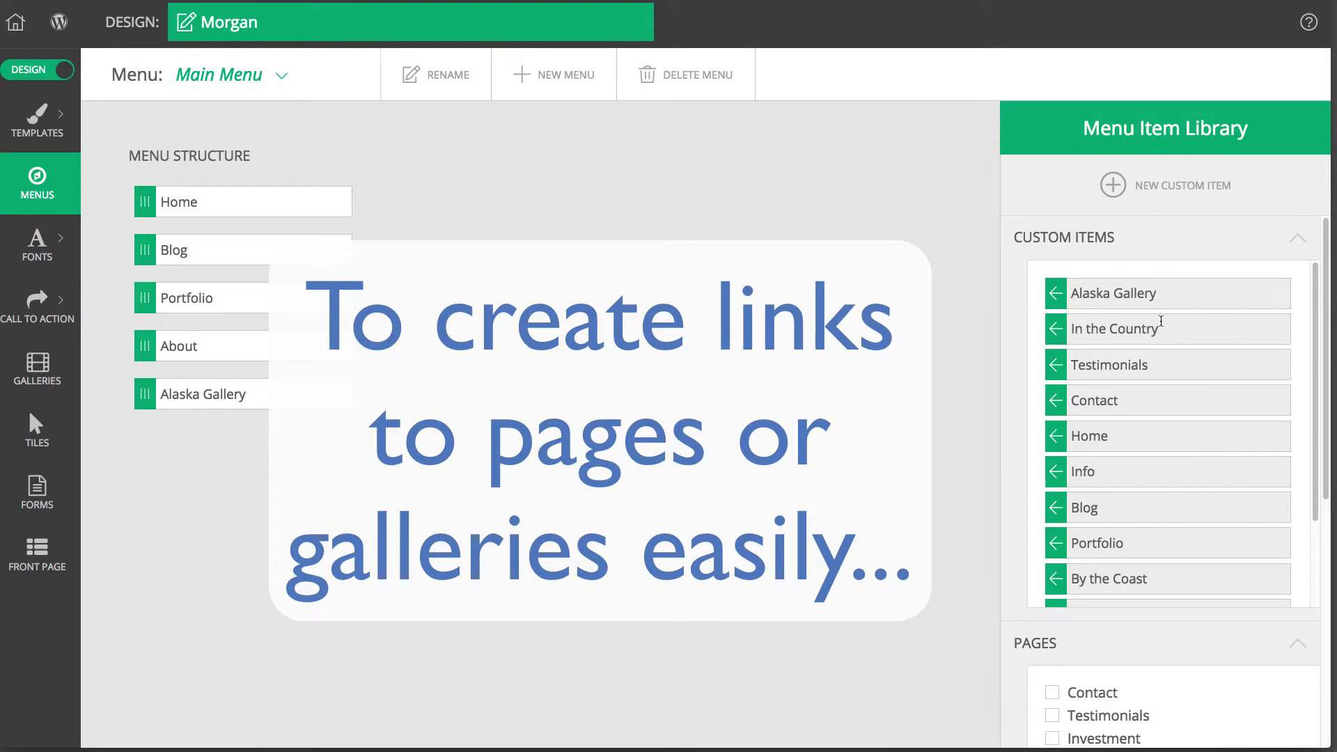
drag(1330, 325, 1331, 548)
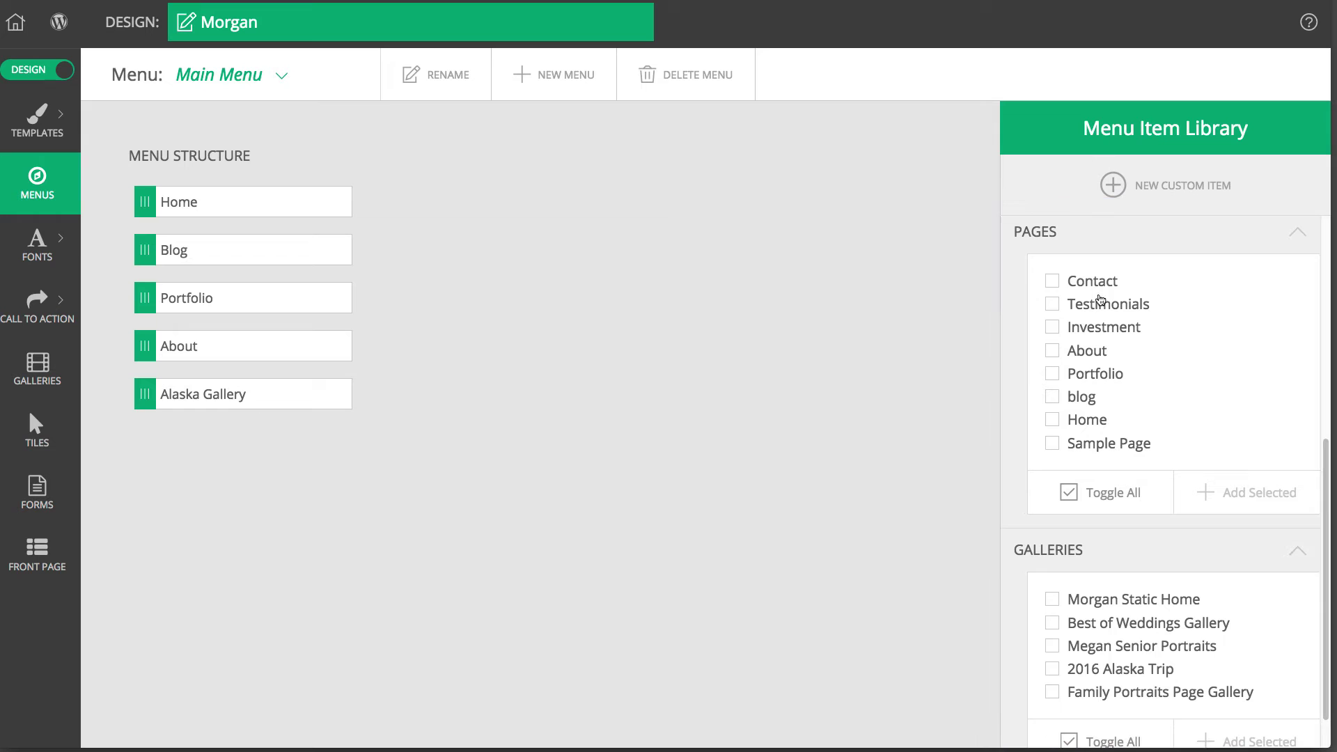
click(1056, 282)
click(1053, 304)
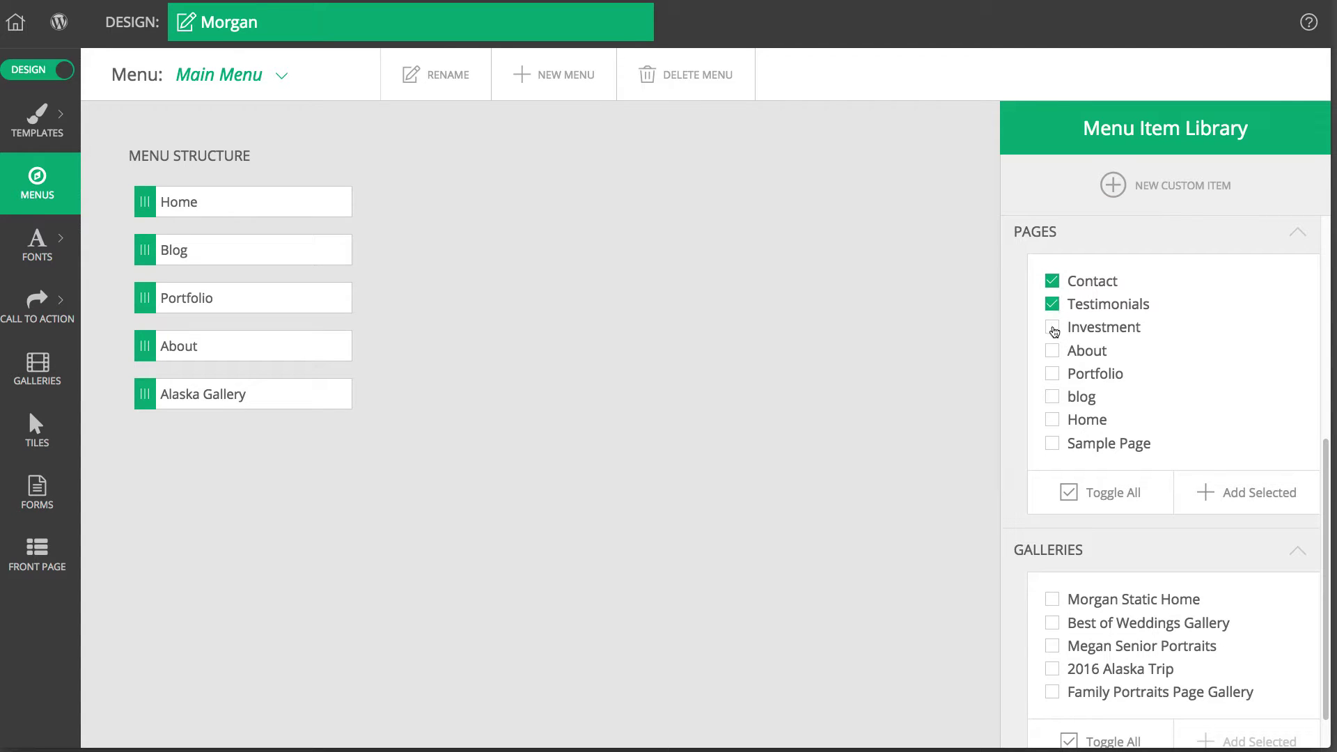
click(1055, 329)
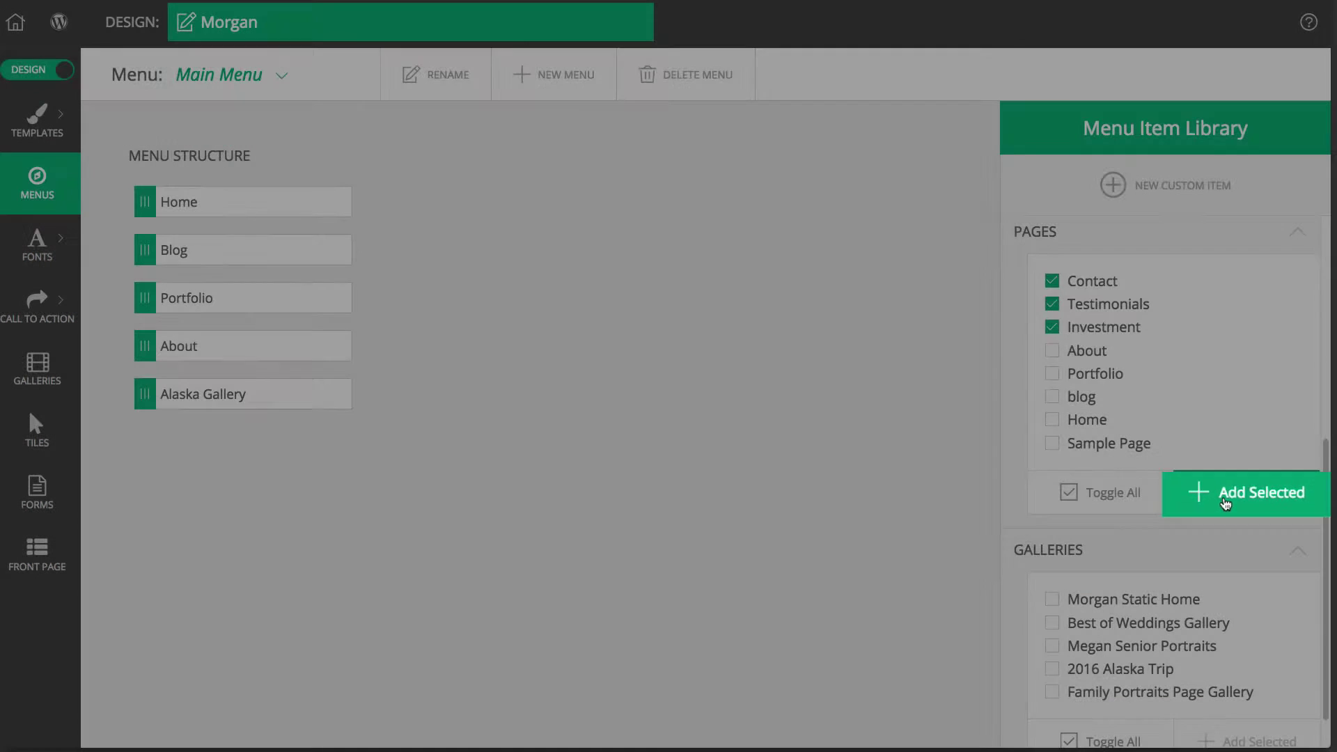
click(1228, 503)
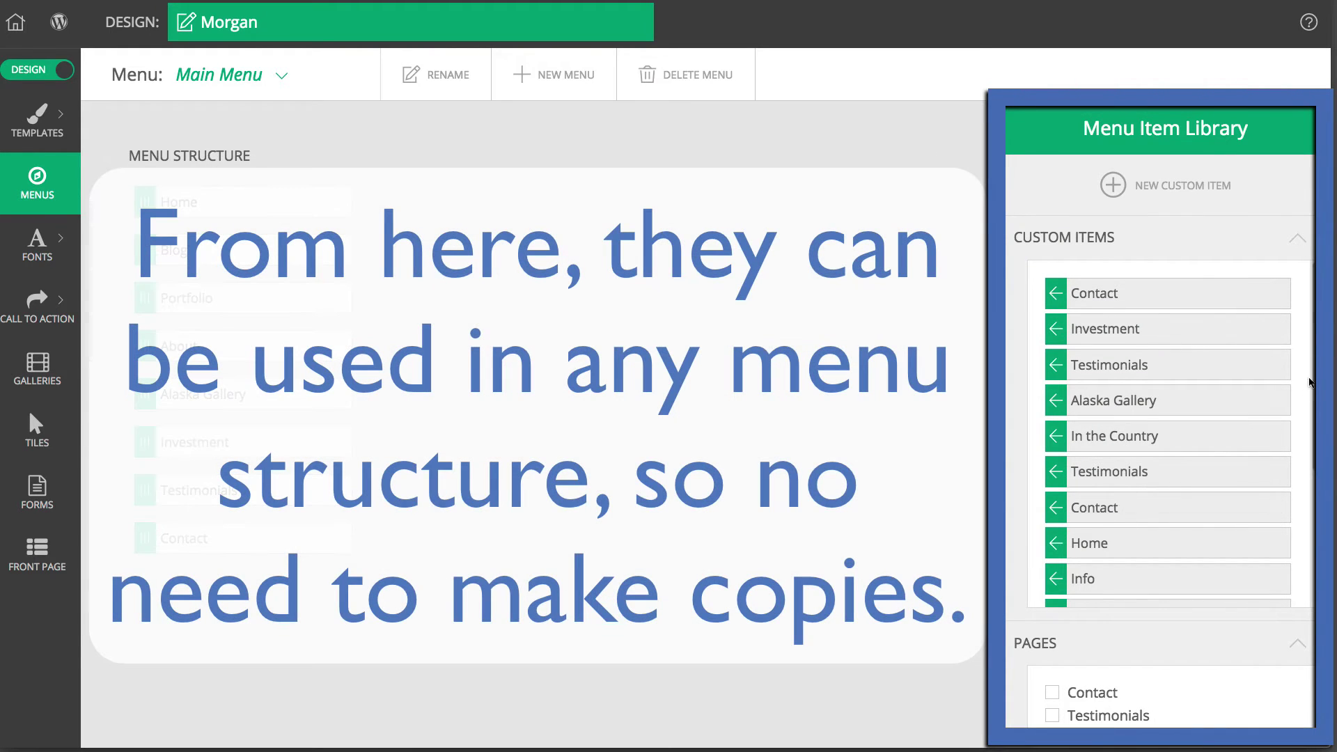
Move About below Investment and nest Alaska Gallery under Portfolio.
scroll(1291, 390, down, 3)
scroll(1290, 390, up, 3)
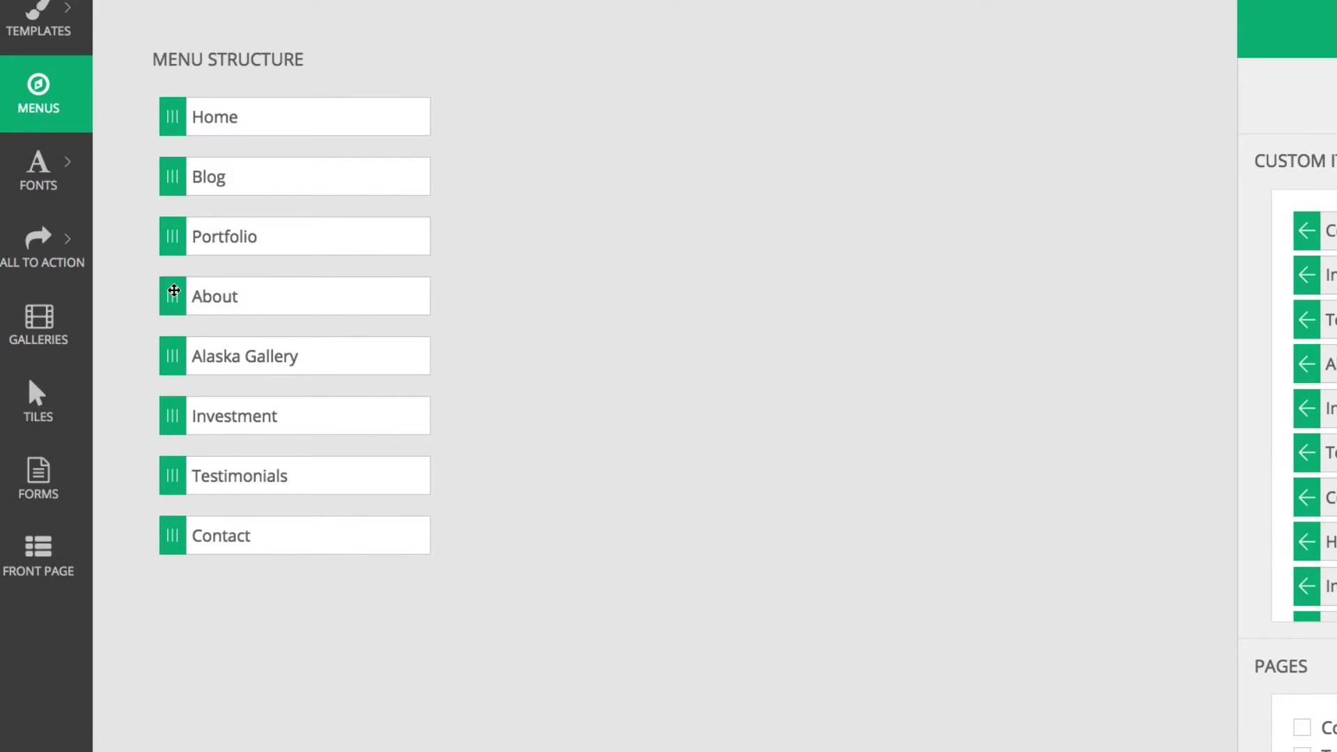
drag(172, 297, 168, 418)
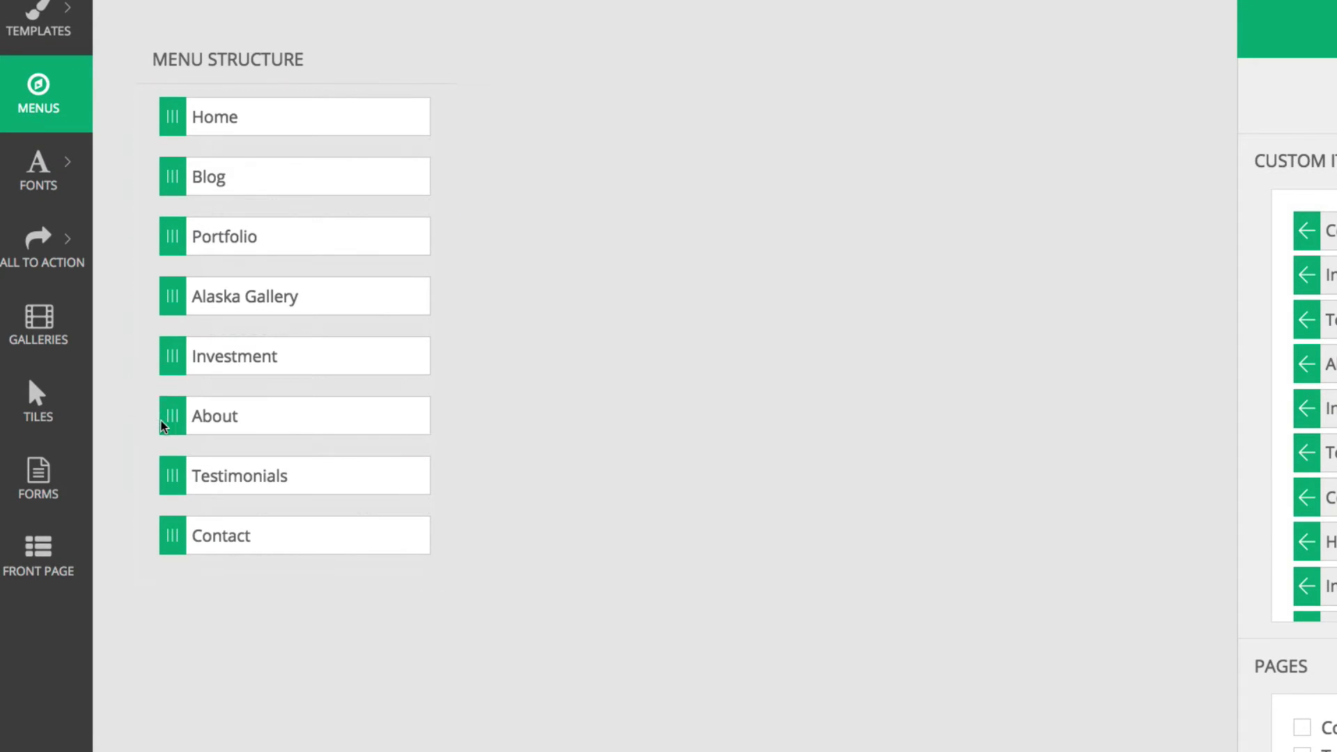
drag(174, 300, 230, 278)
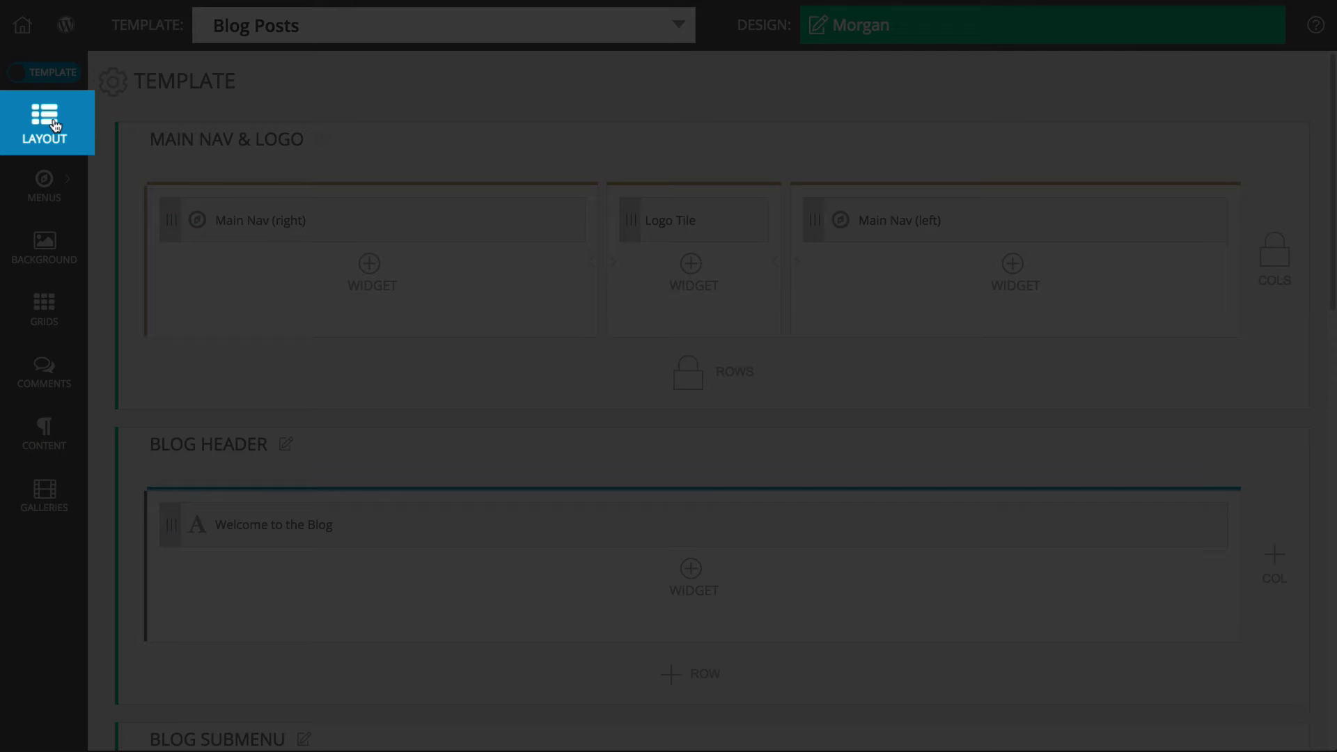
Add a P6 Menu Widget to the Main Block's right column showing the Main Menu vertically, left-aligned.
scroll(396, 112, down, 8)
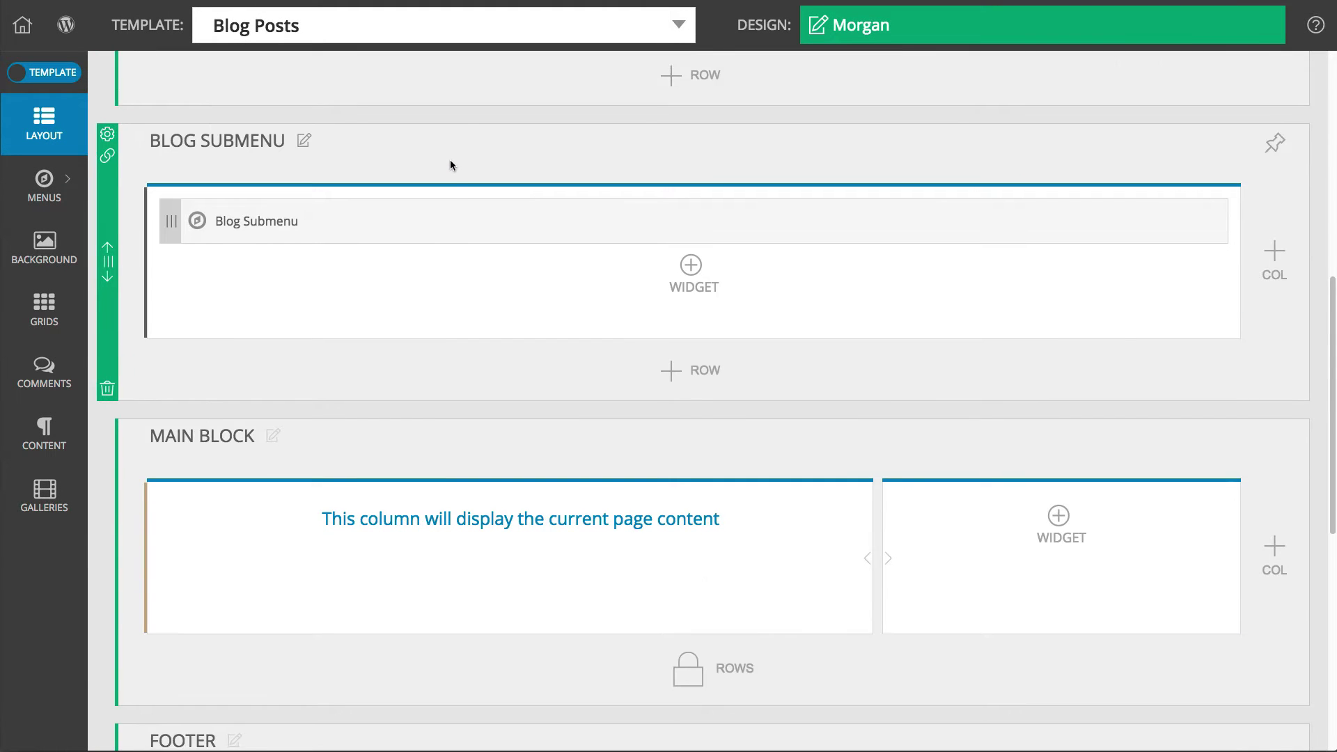
scroll(450, 165, down, 2)
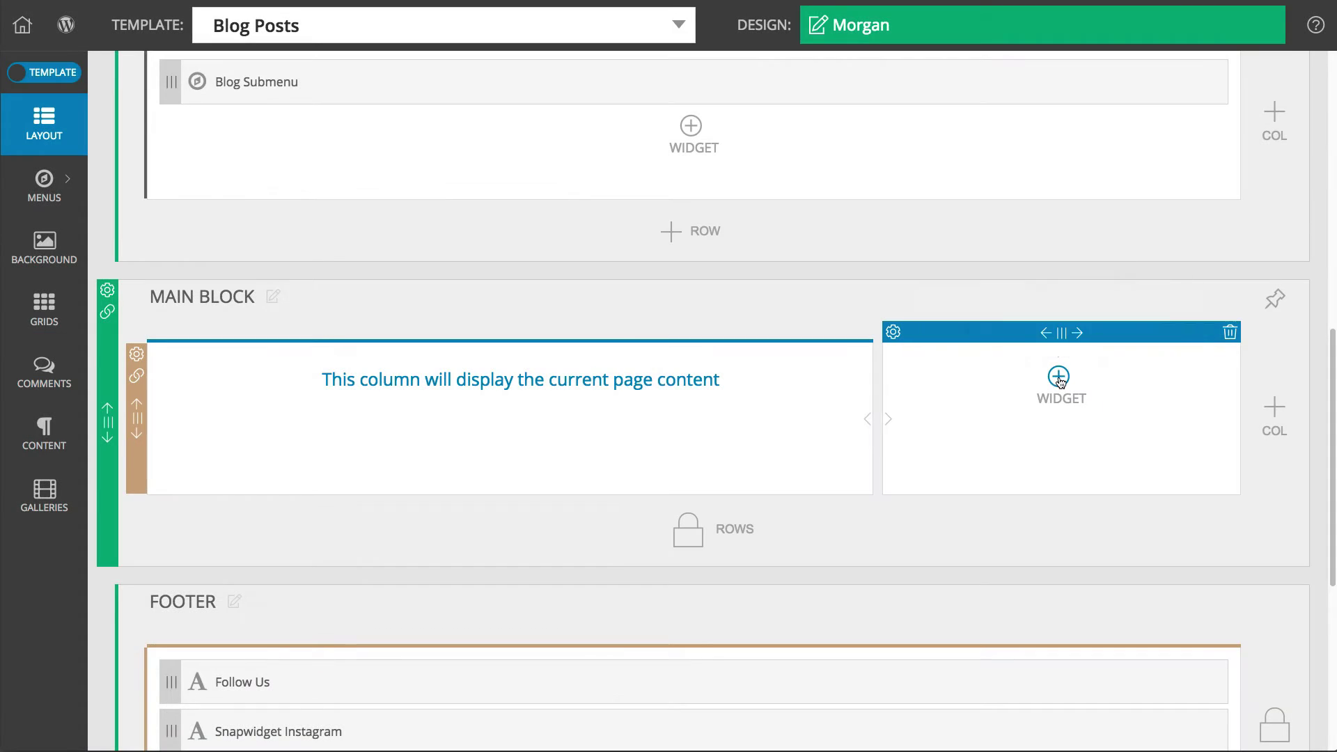
click(1058, 377)
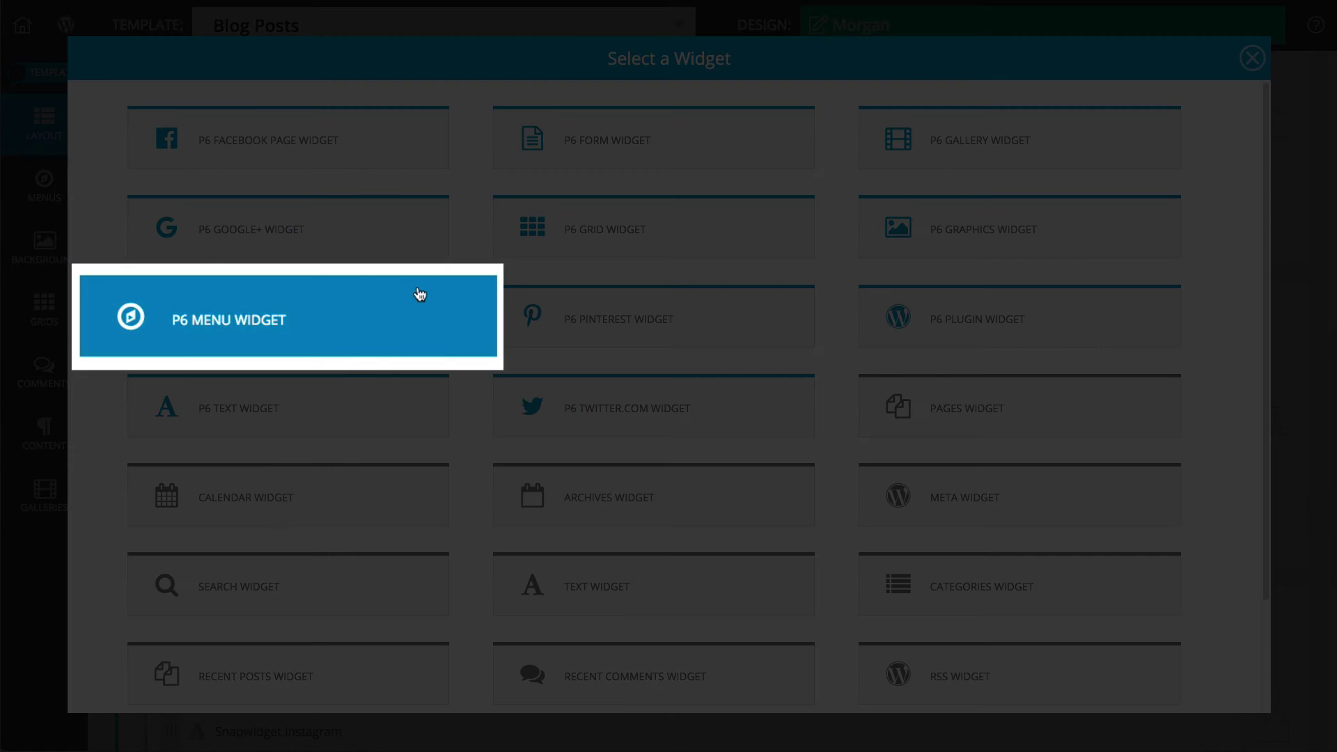
click(289, 320)
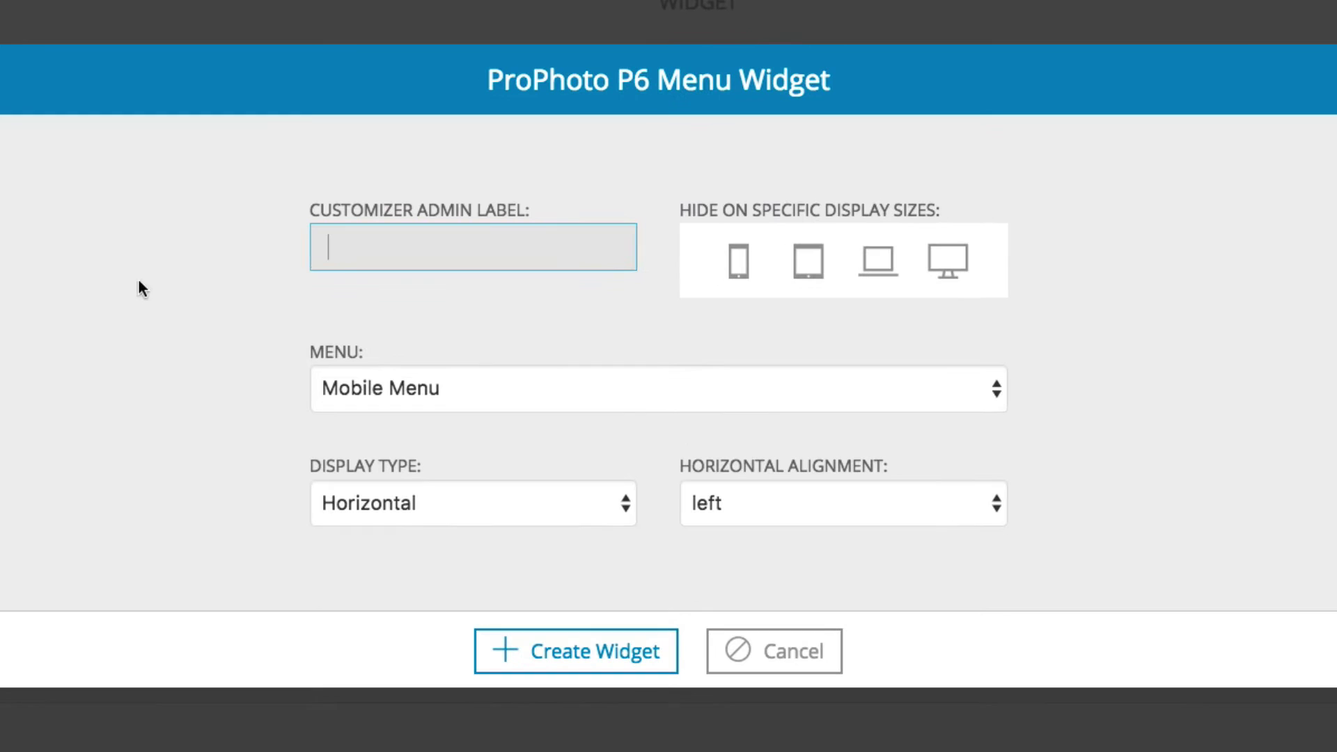
click(449, 384)
click(439, 489)
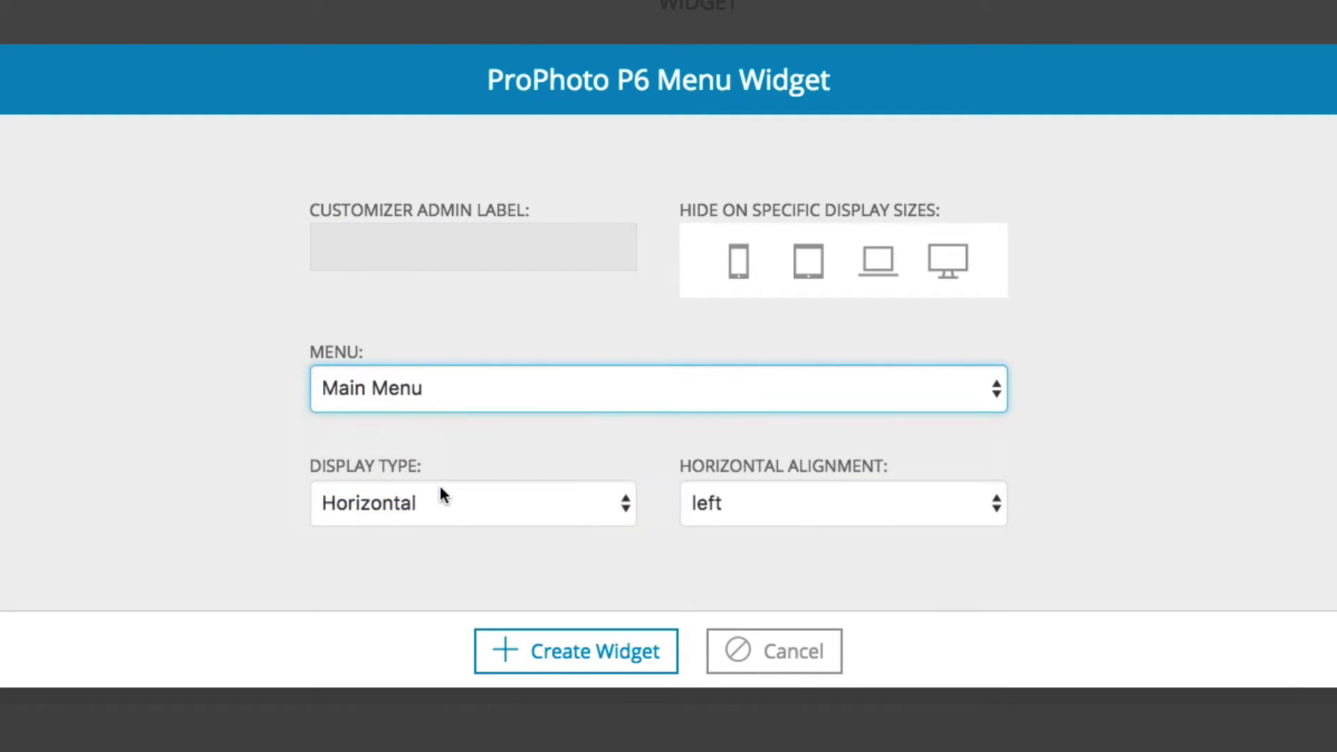
click(444, 505)
click(440, 530)
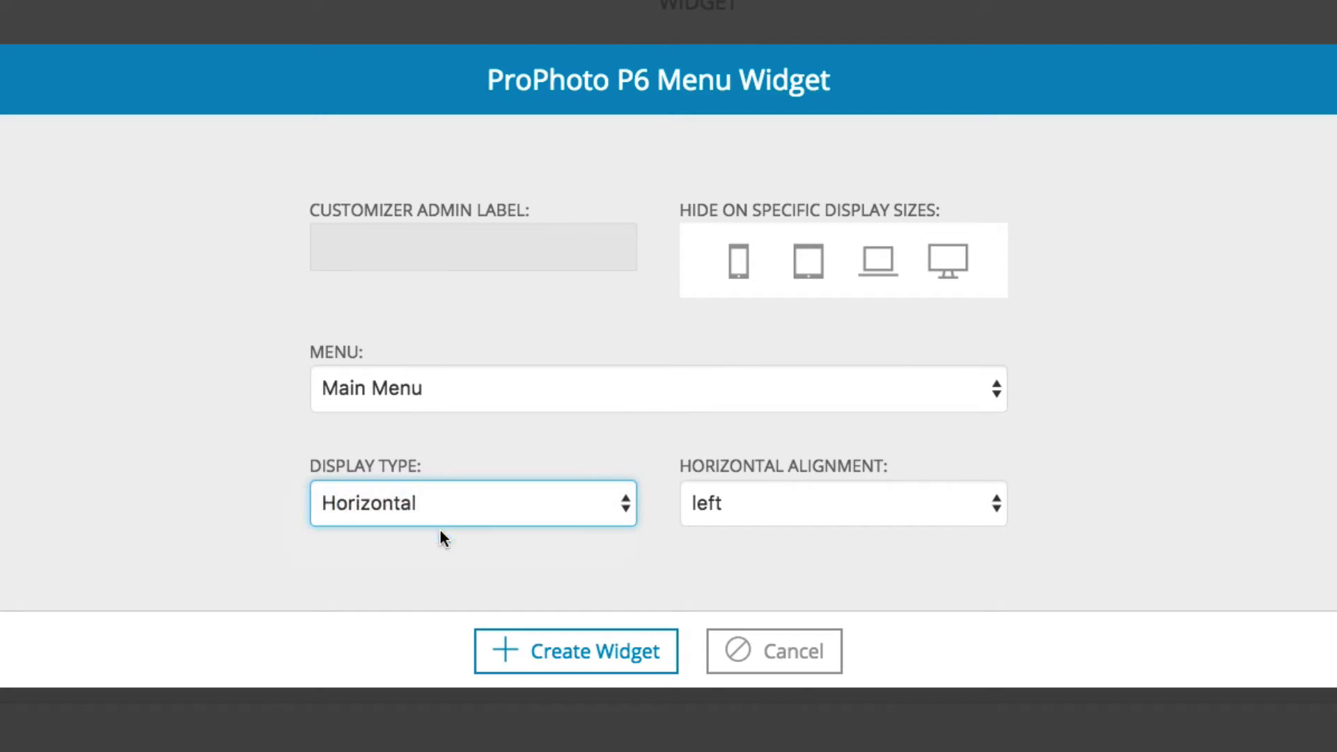
click(803, 504)
click(801, 504)
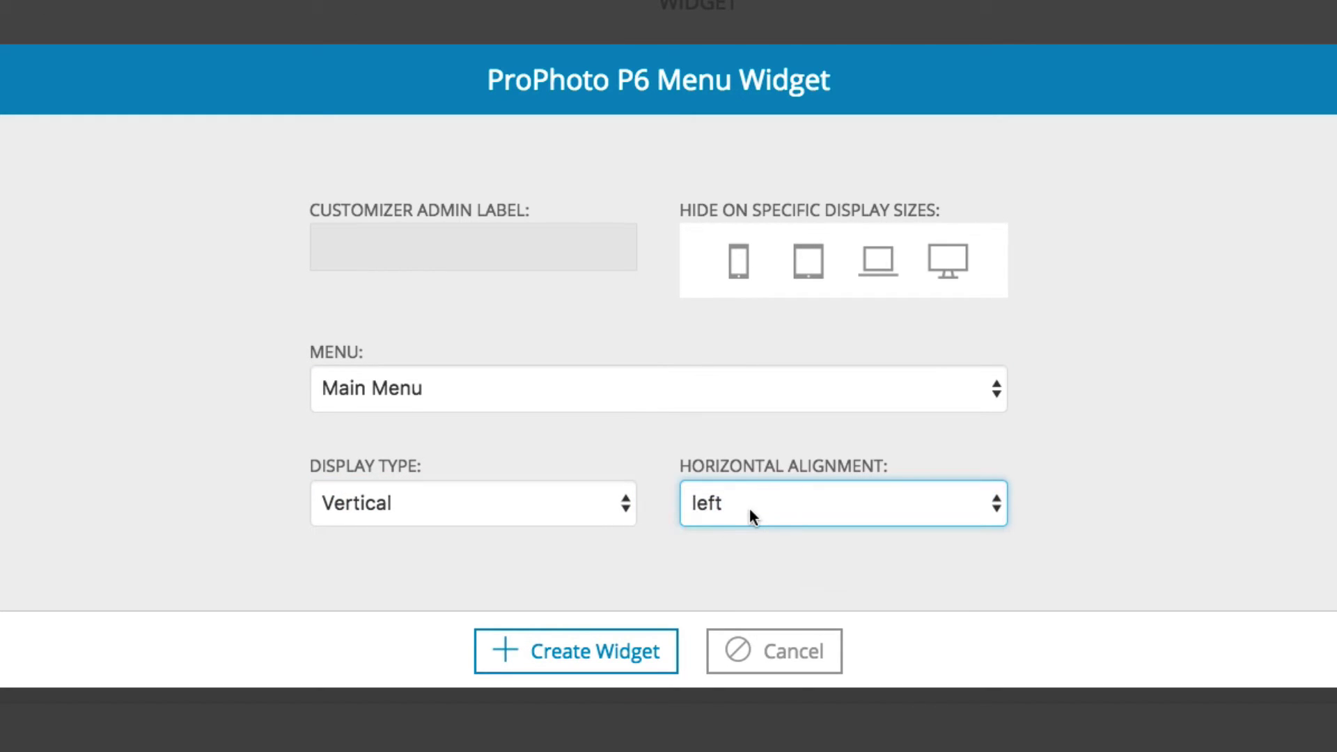
click(606, 649)
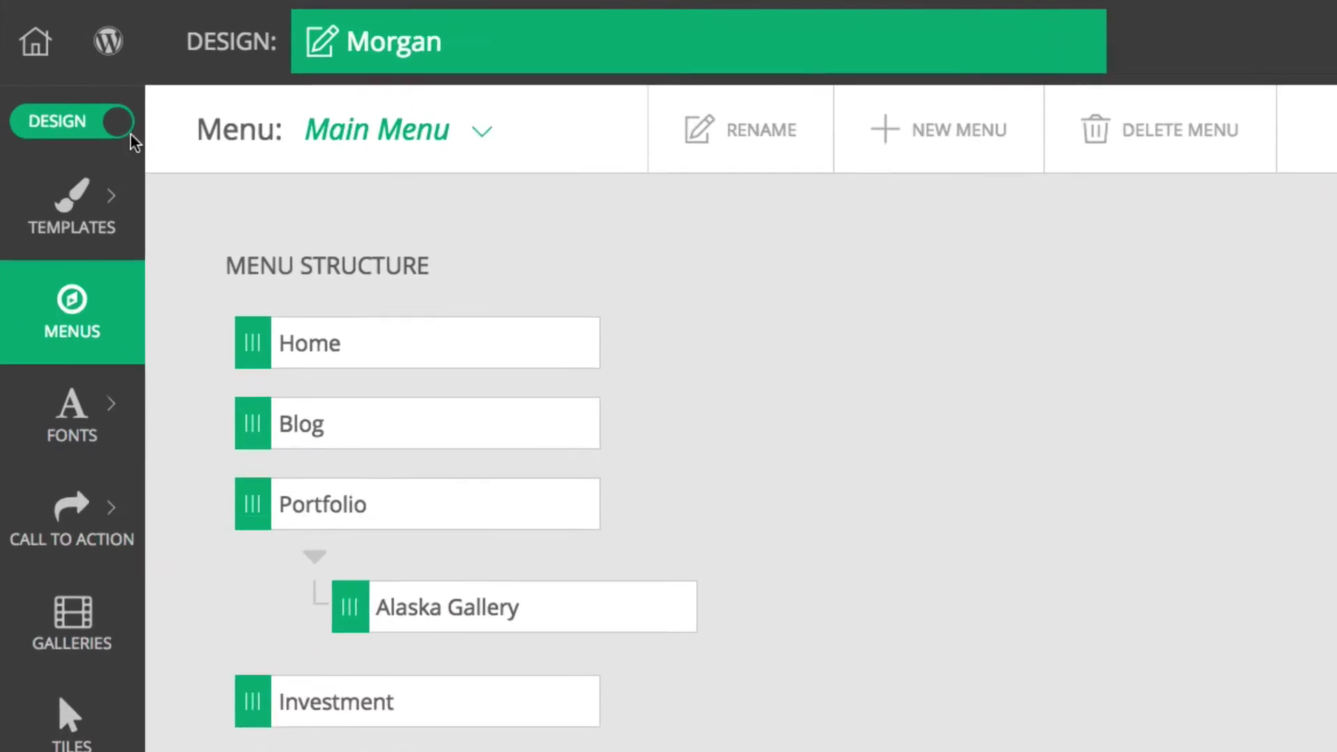
Switch back to Template mode and bring up the sidebar's Menus options.
click(69, 78)
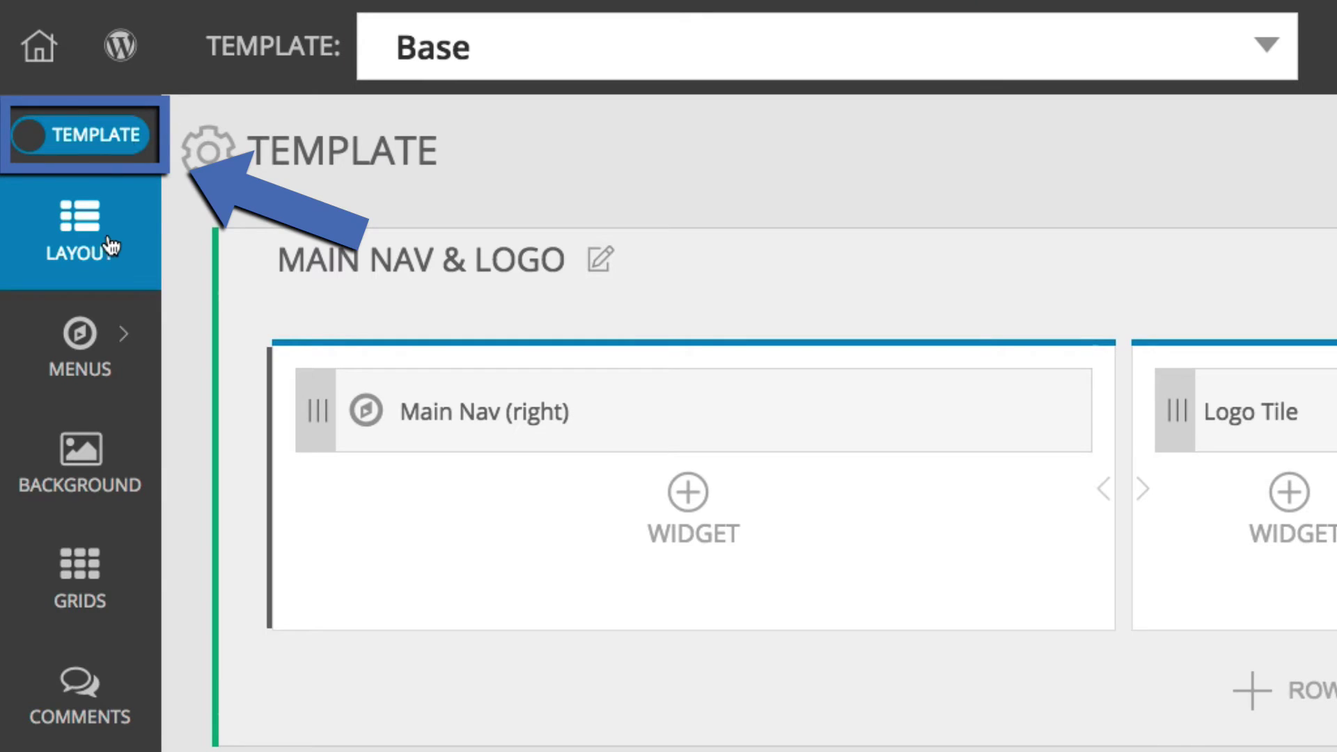
mouse_move(109, 339)
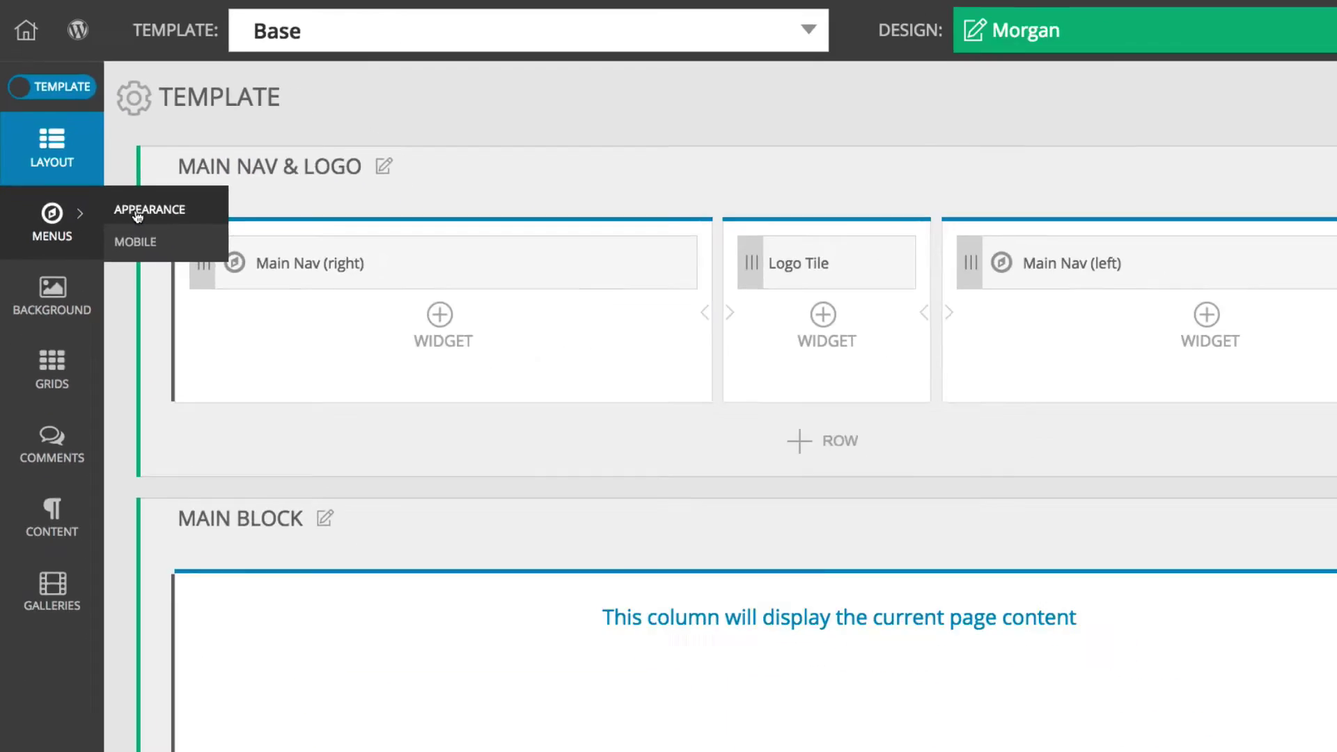
click(138, 212)
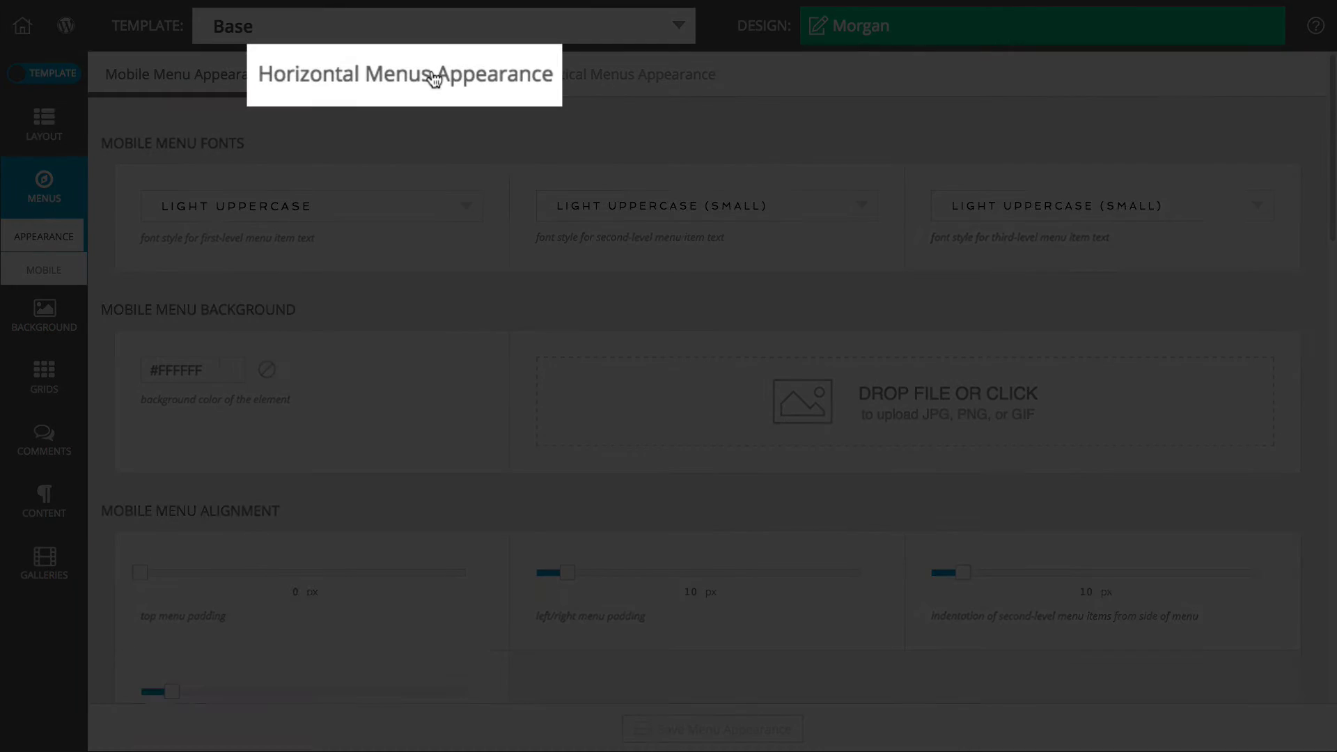
click(433, 79)
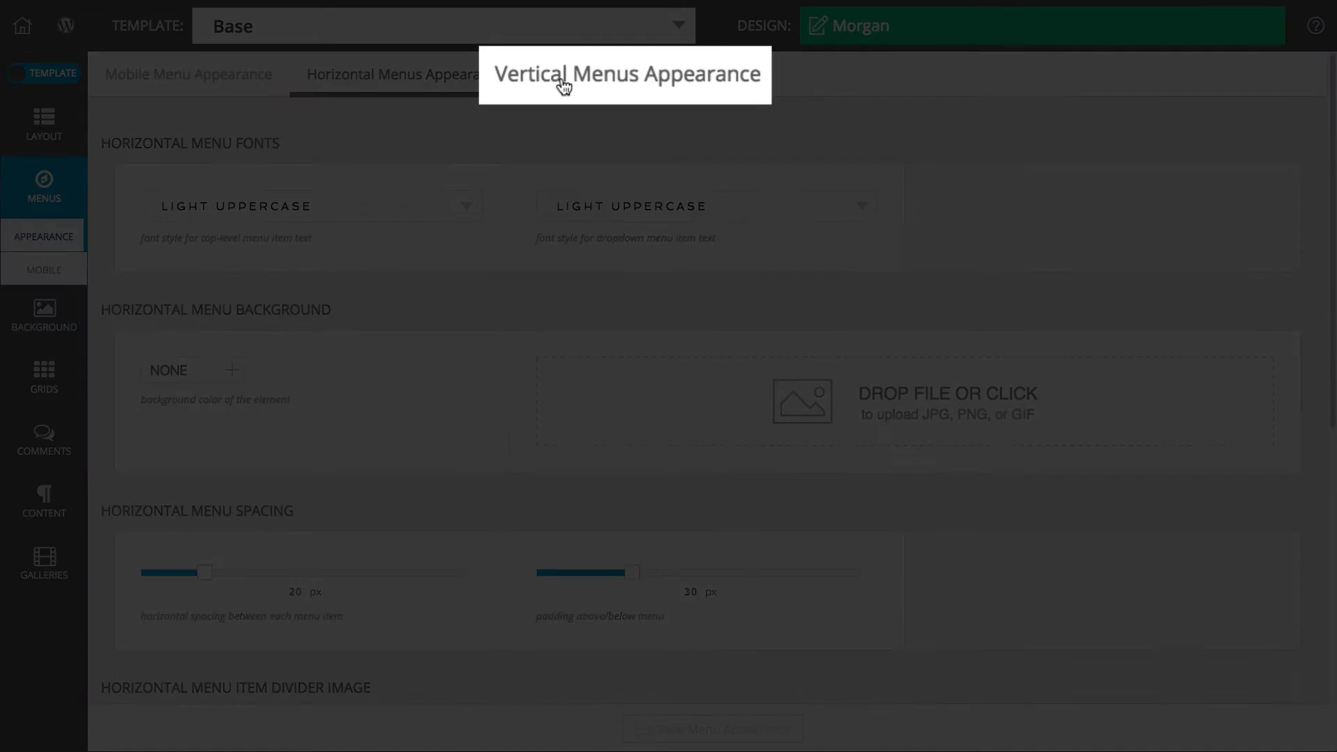
click(564, 86)
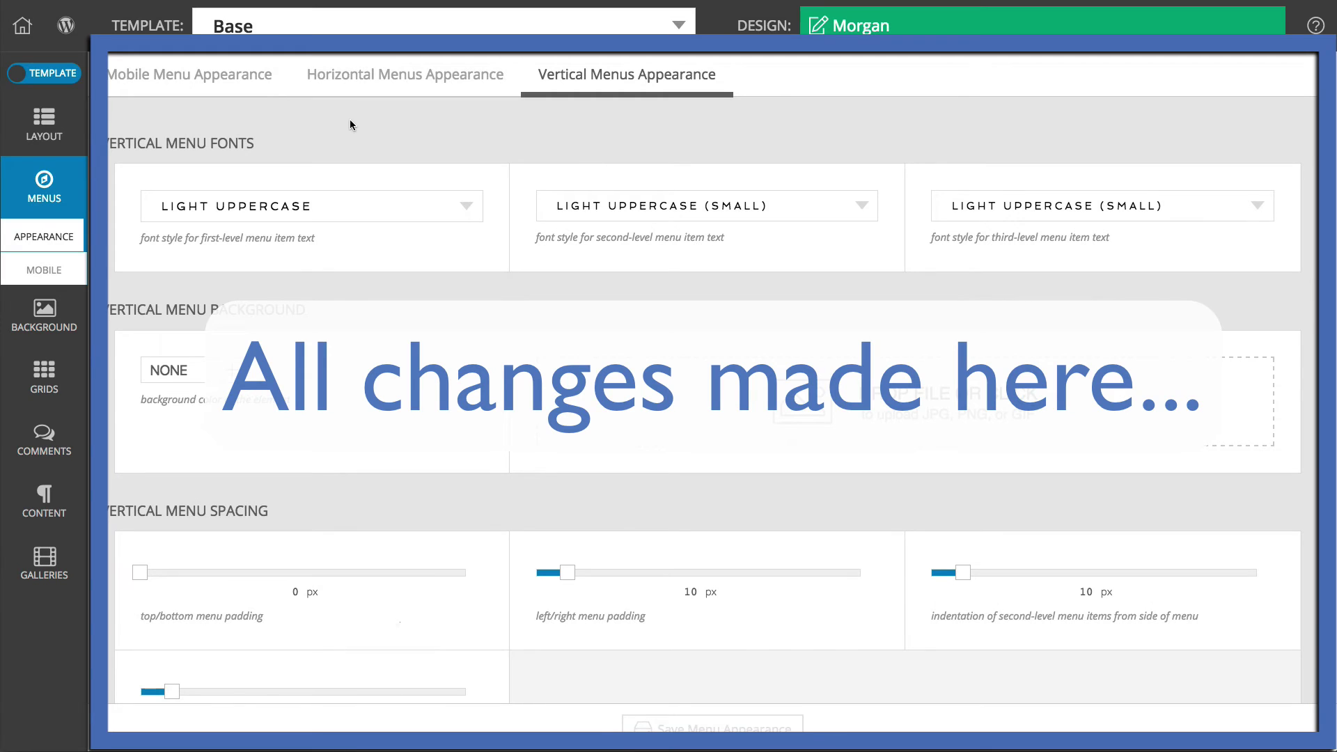
click(40, 120)
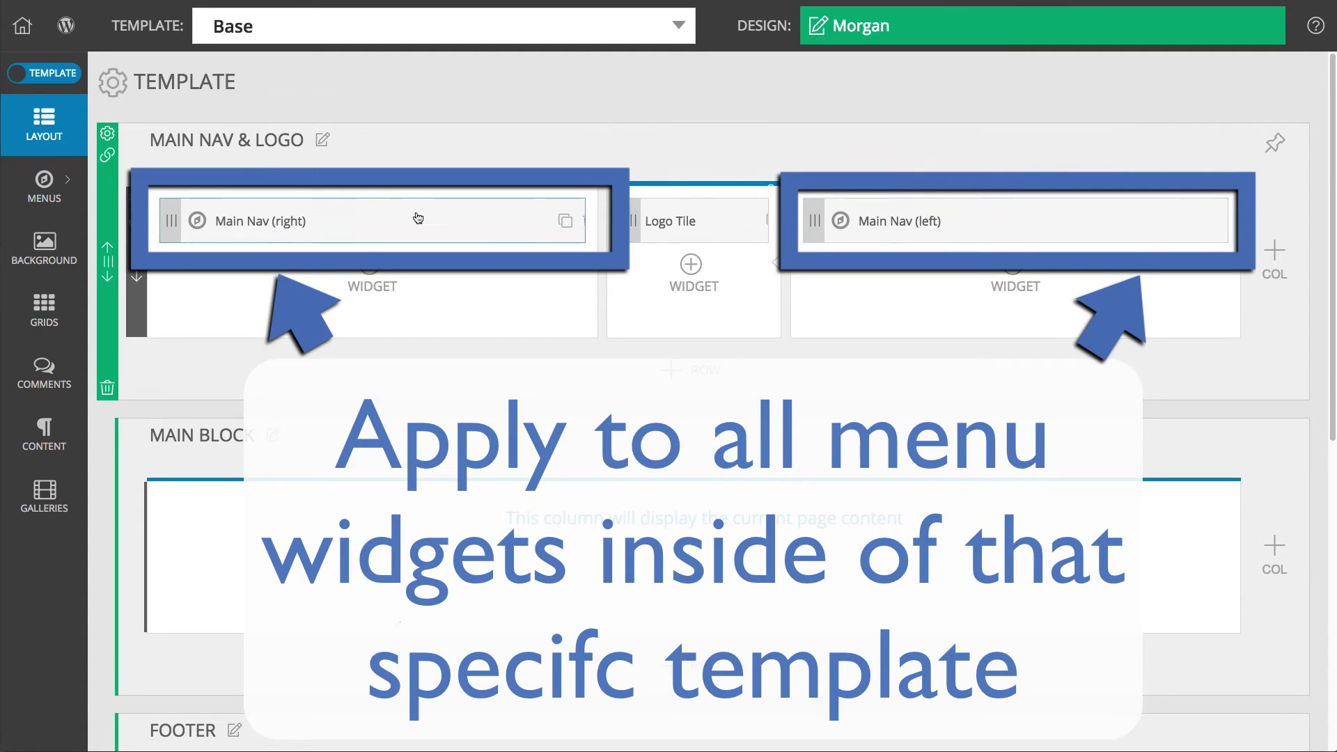
mouse_move(43, 183)
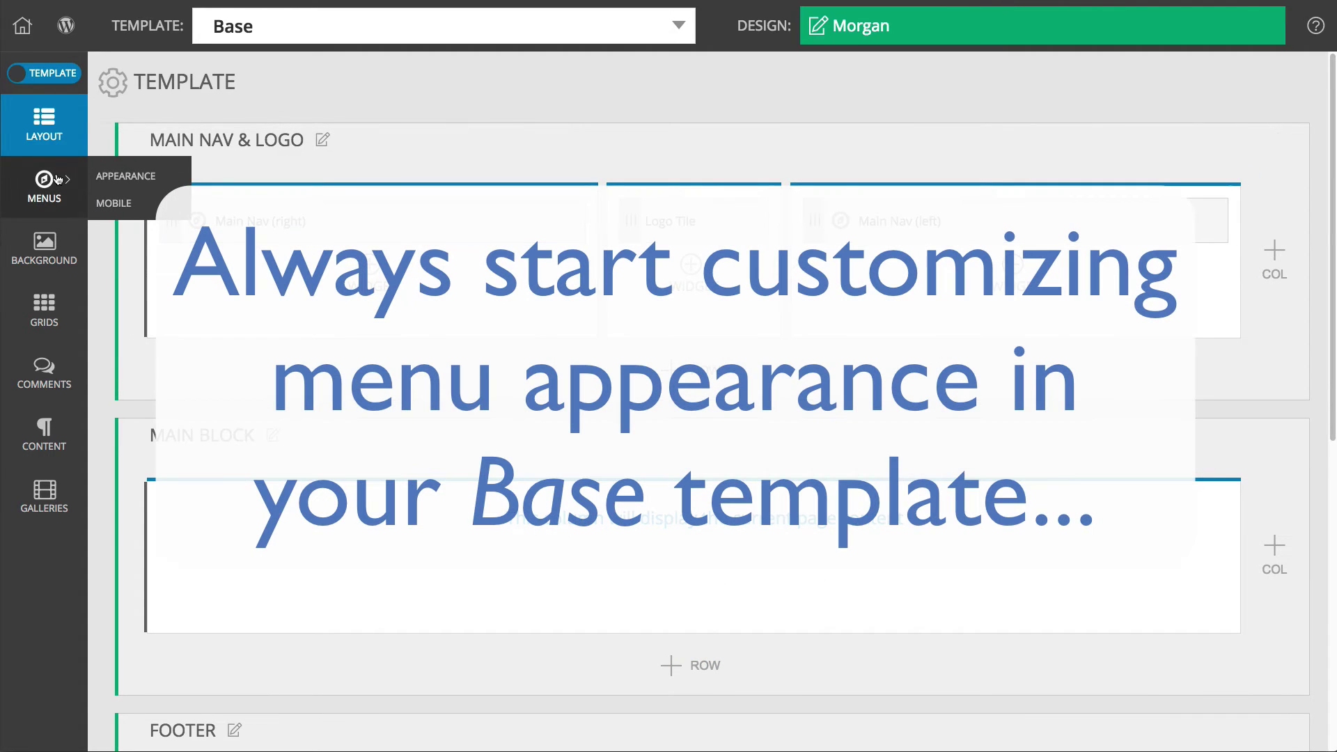
click(112, 177)
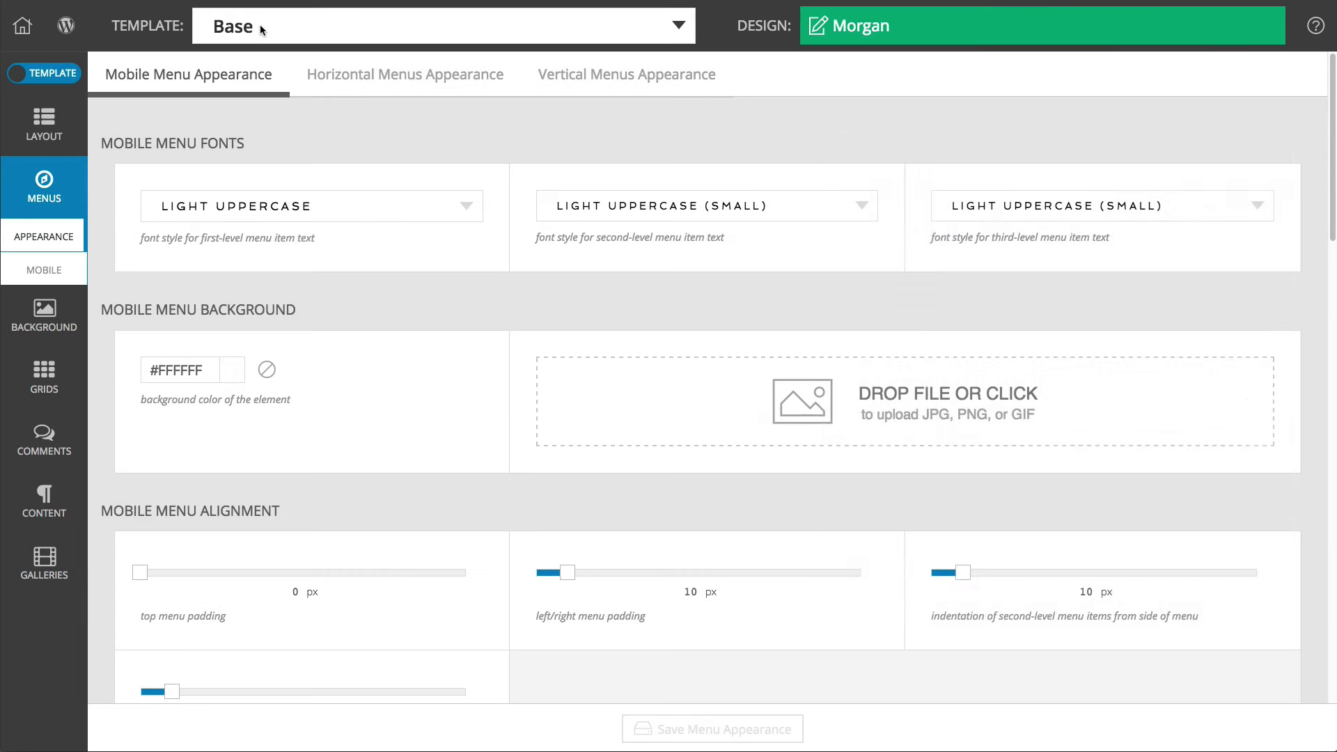
click(262, 28)
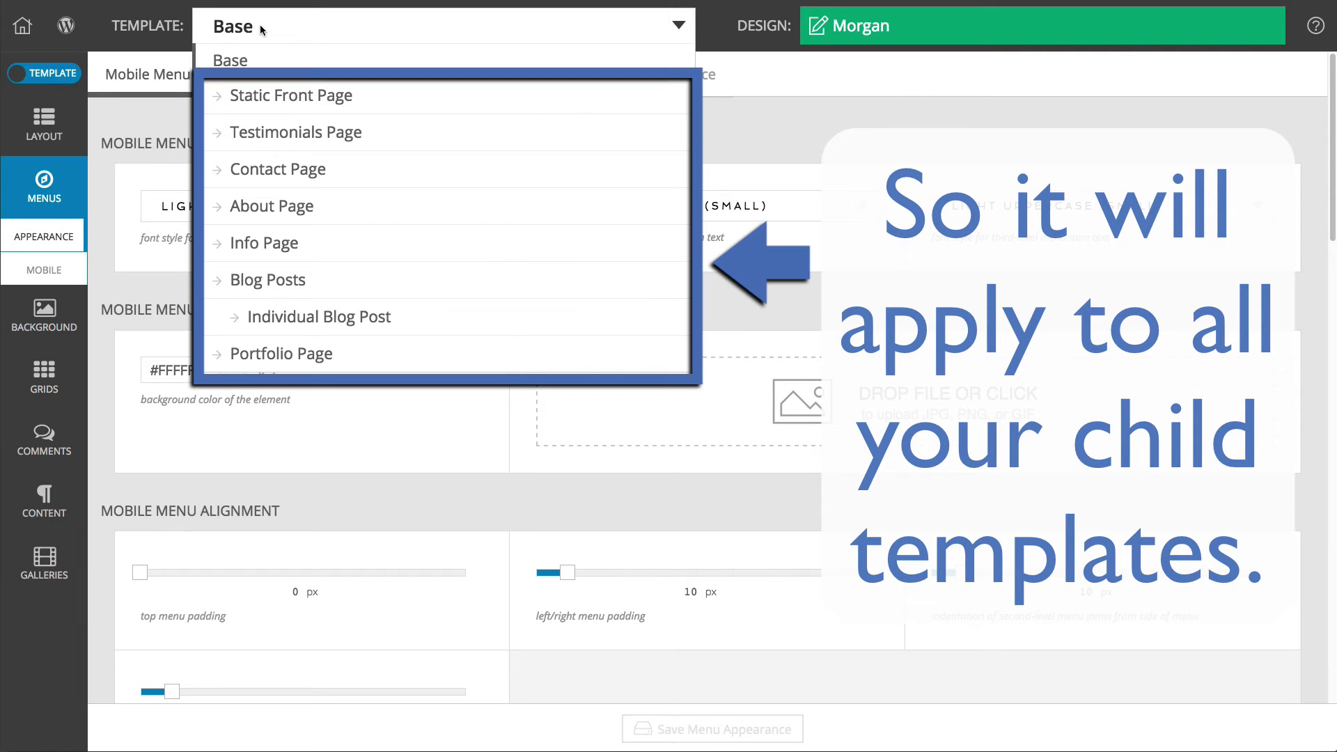
click(261, 27)
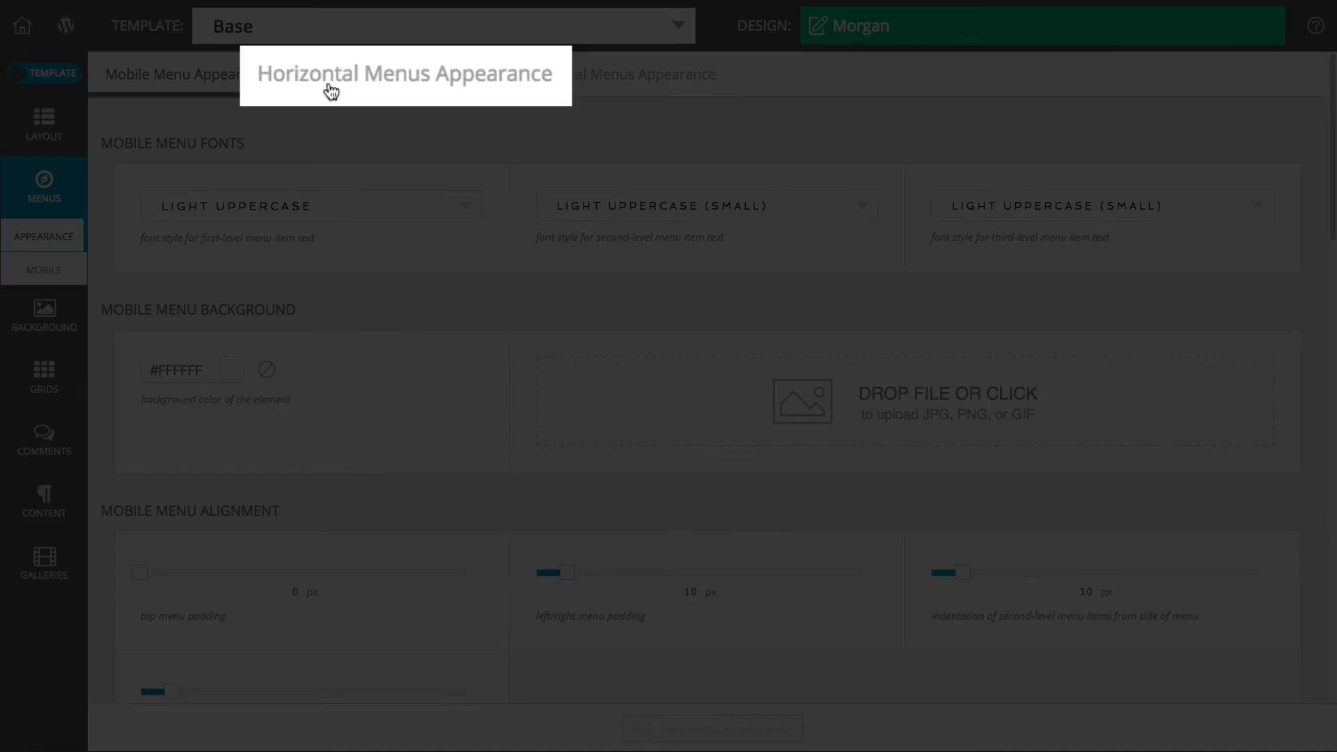
Review the Horizontal Menus Appearance settings, then the Vertical Menus collapse and triangle-icon options.
click(358, 77)
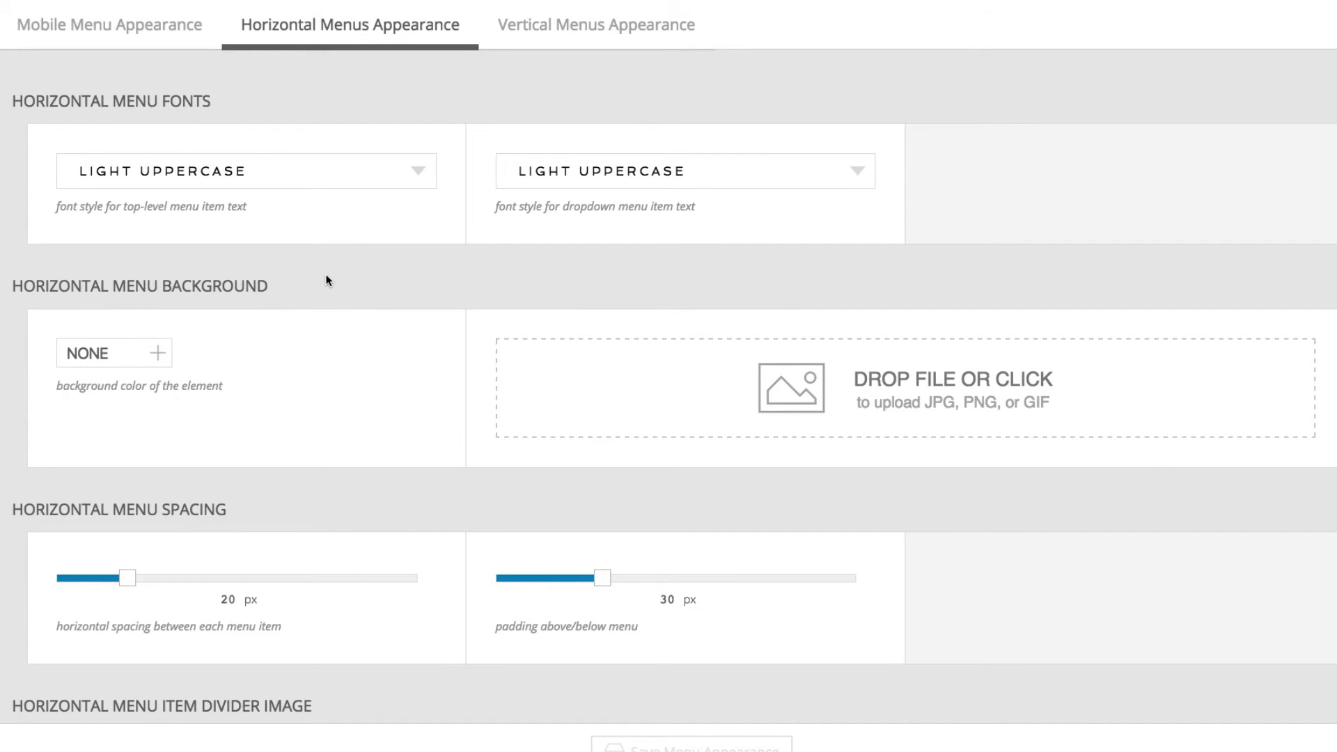
scroll(326, 277, down, 2)
scroll(328, 280, down, 4)
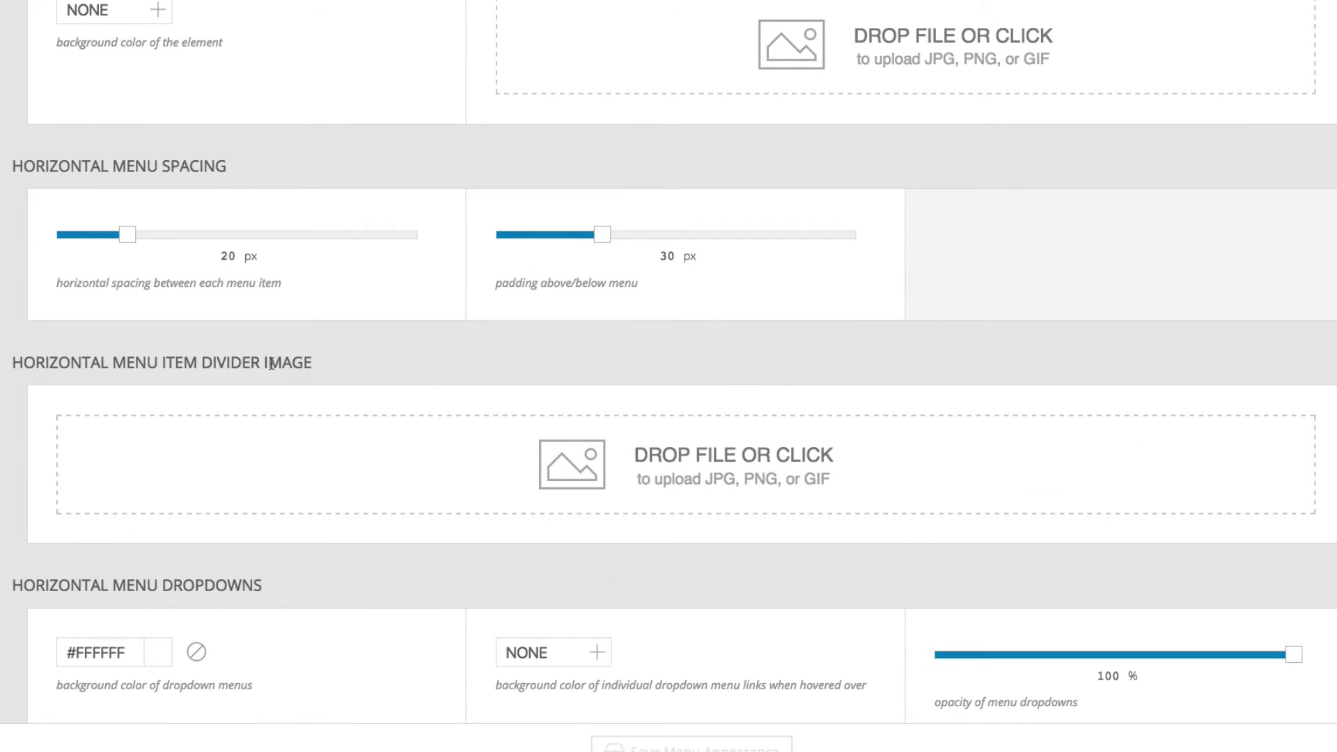
scroll(272, 364, down, 3)
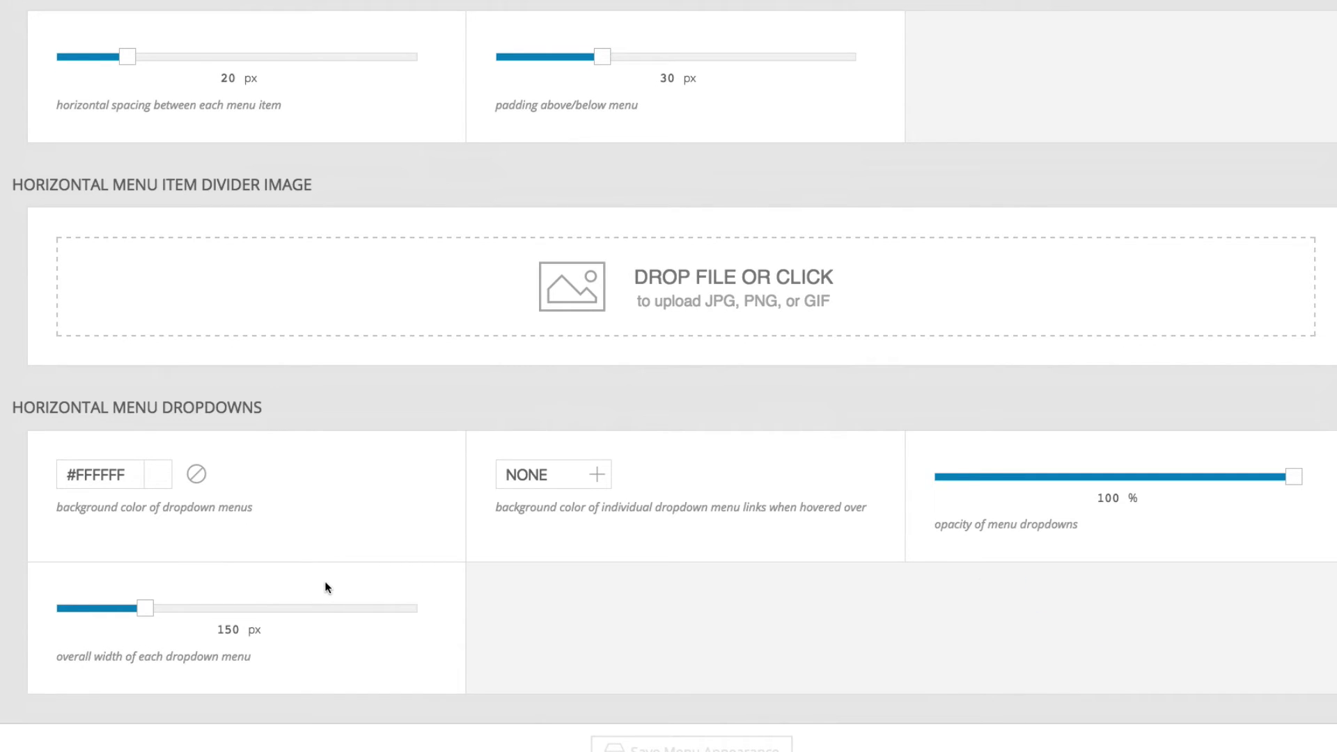
scroll(336, 398, up, 9)
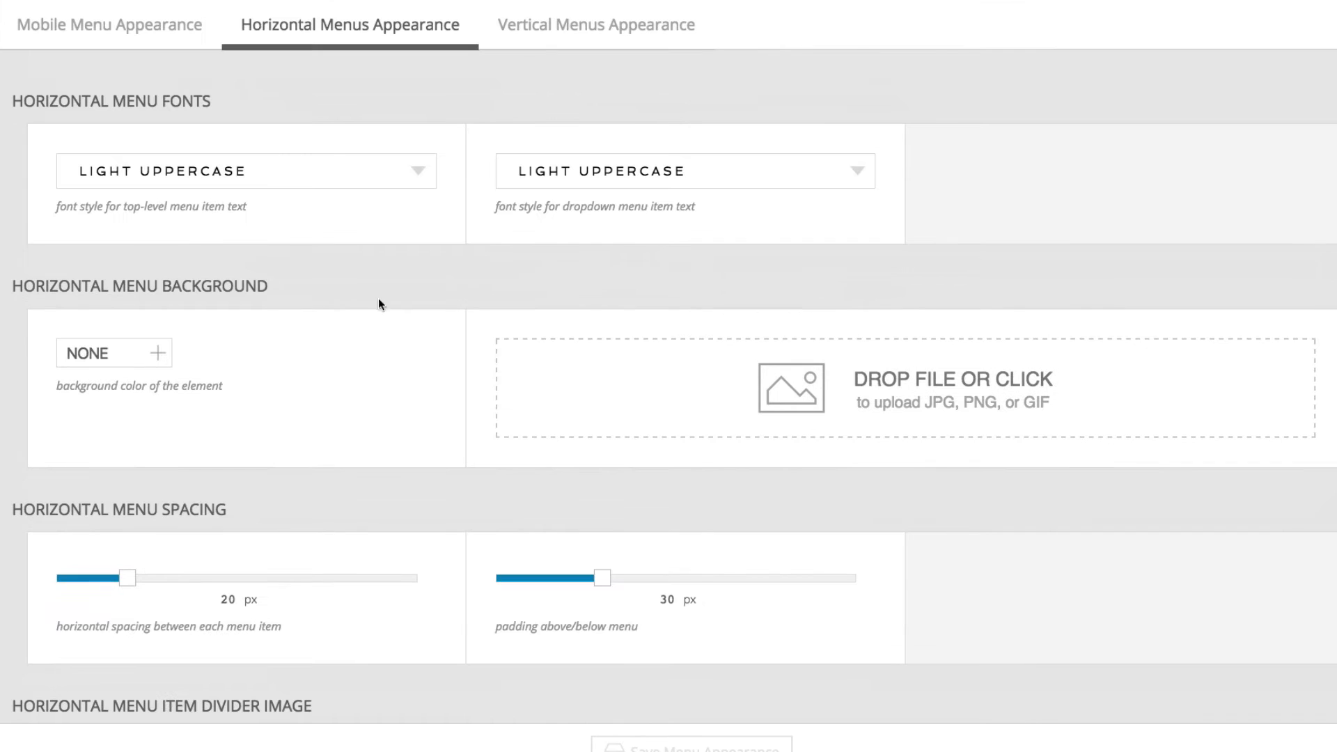
click(578, 31)
scroll(395, 231, down, 8)
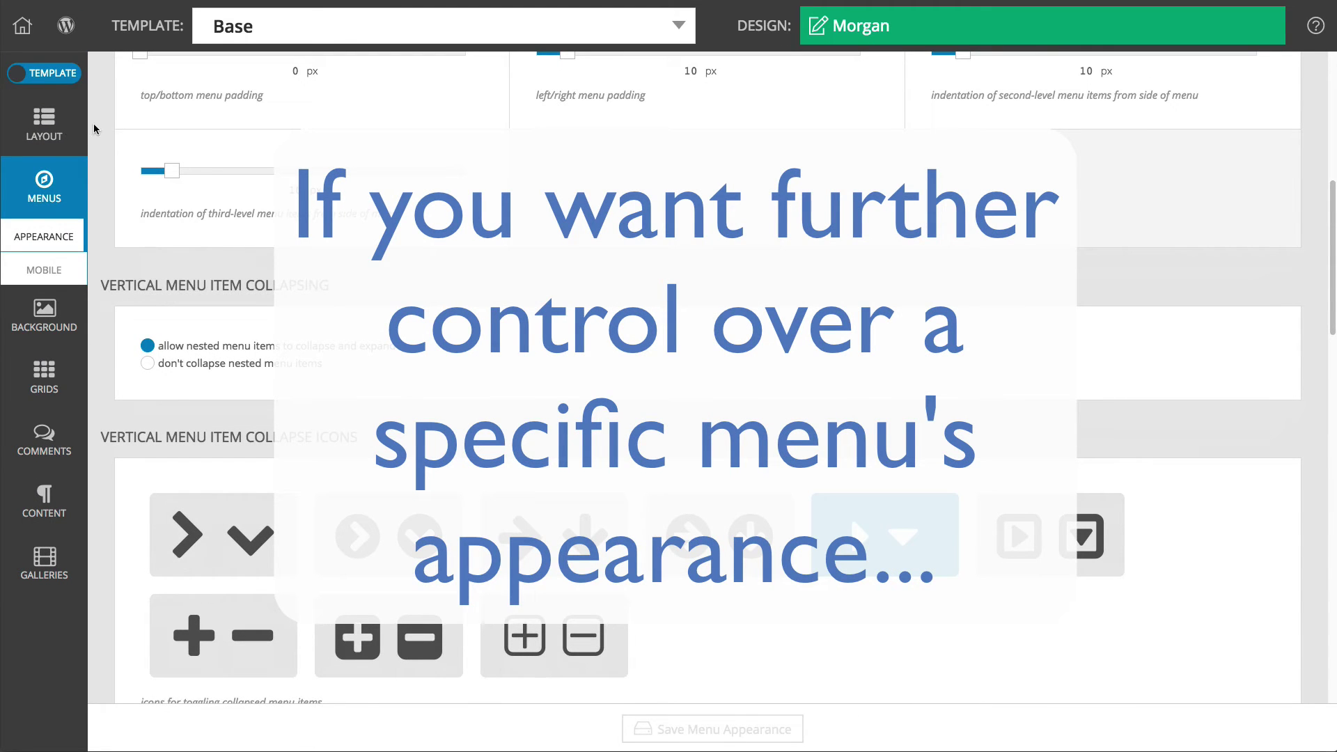
Open the Main Nav column's Column Customizations and review its Horizontal Menus overrides.
click(57, 128)
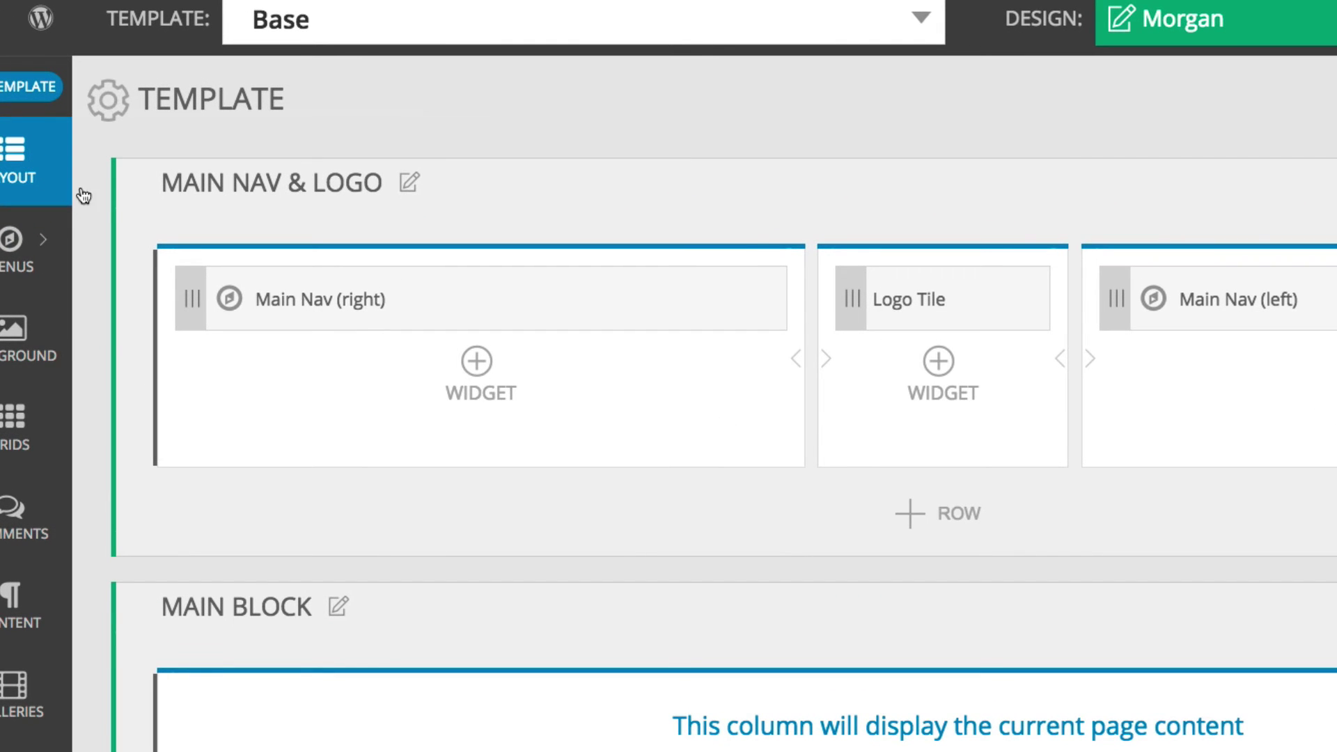
mouse_move(250, 289)
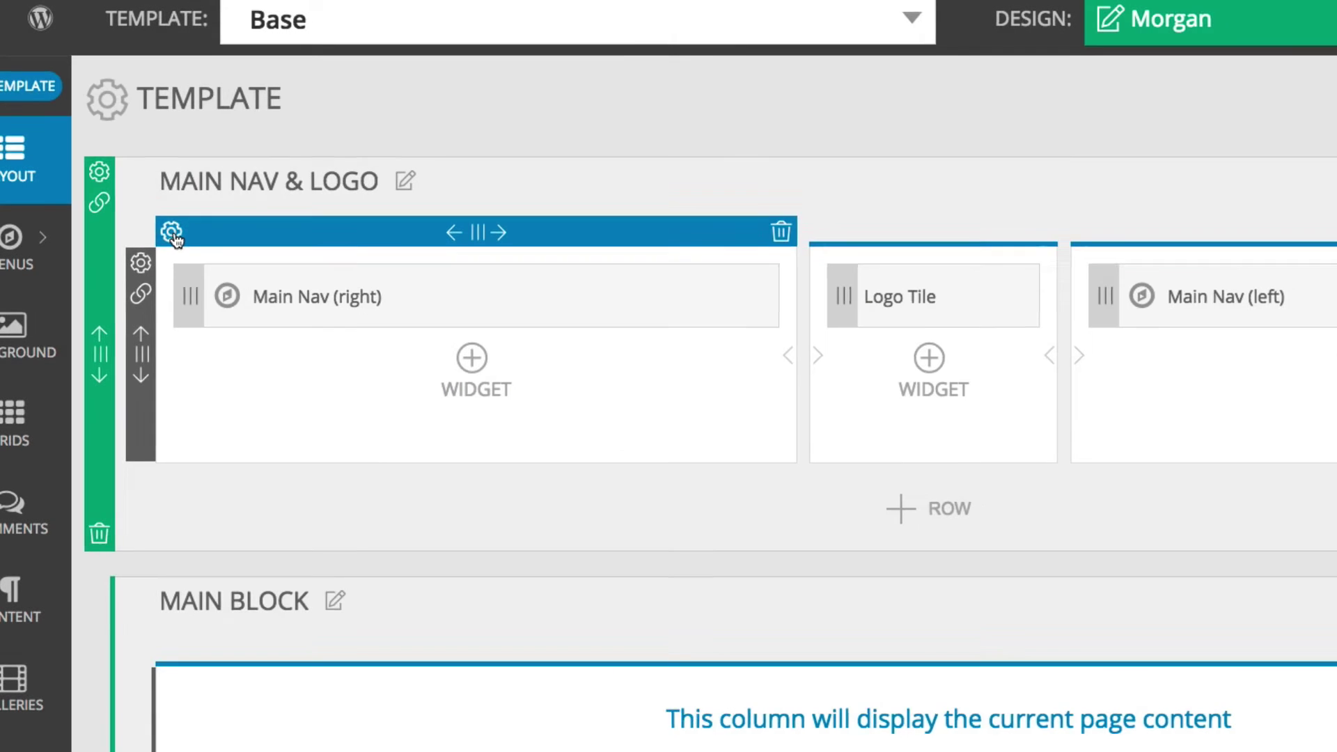
click(172, 234)
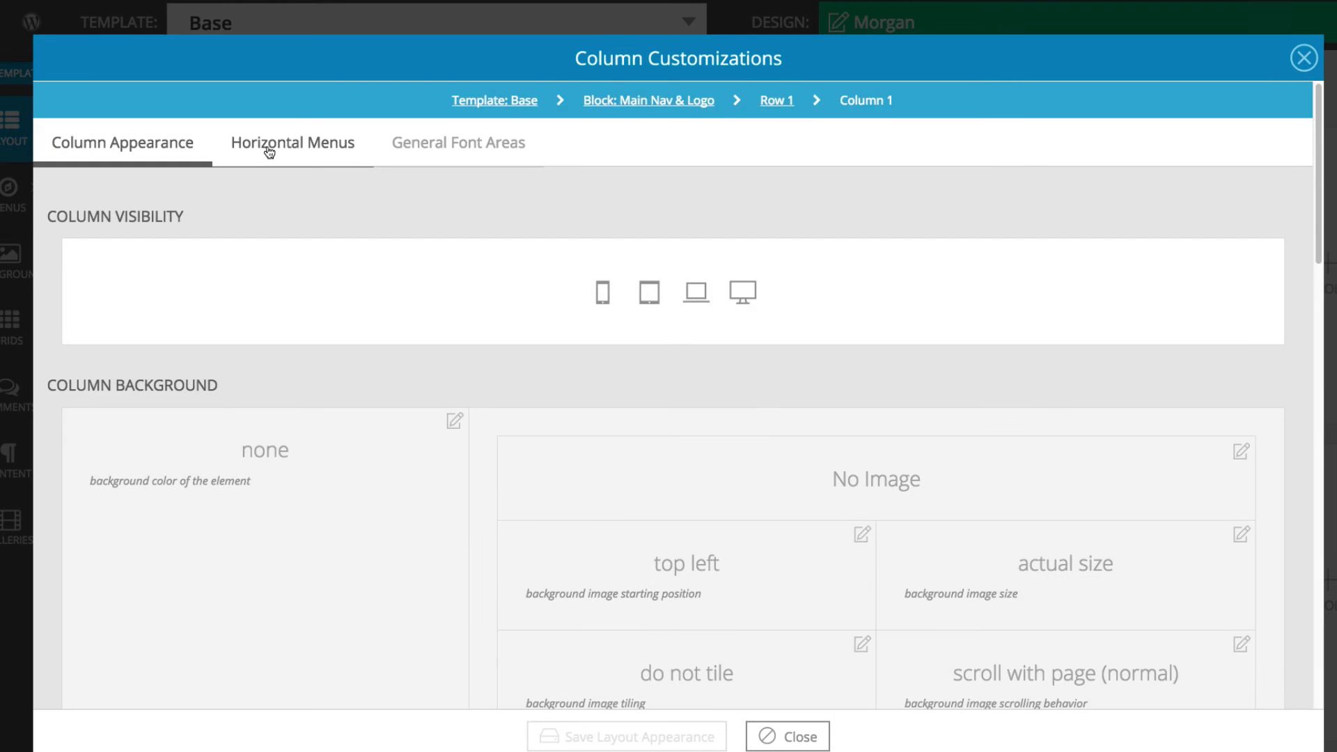
click(268, 152)
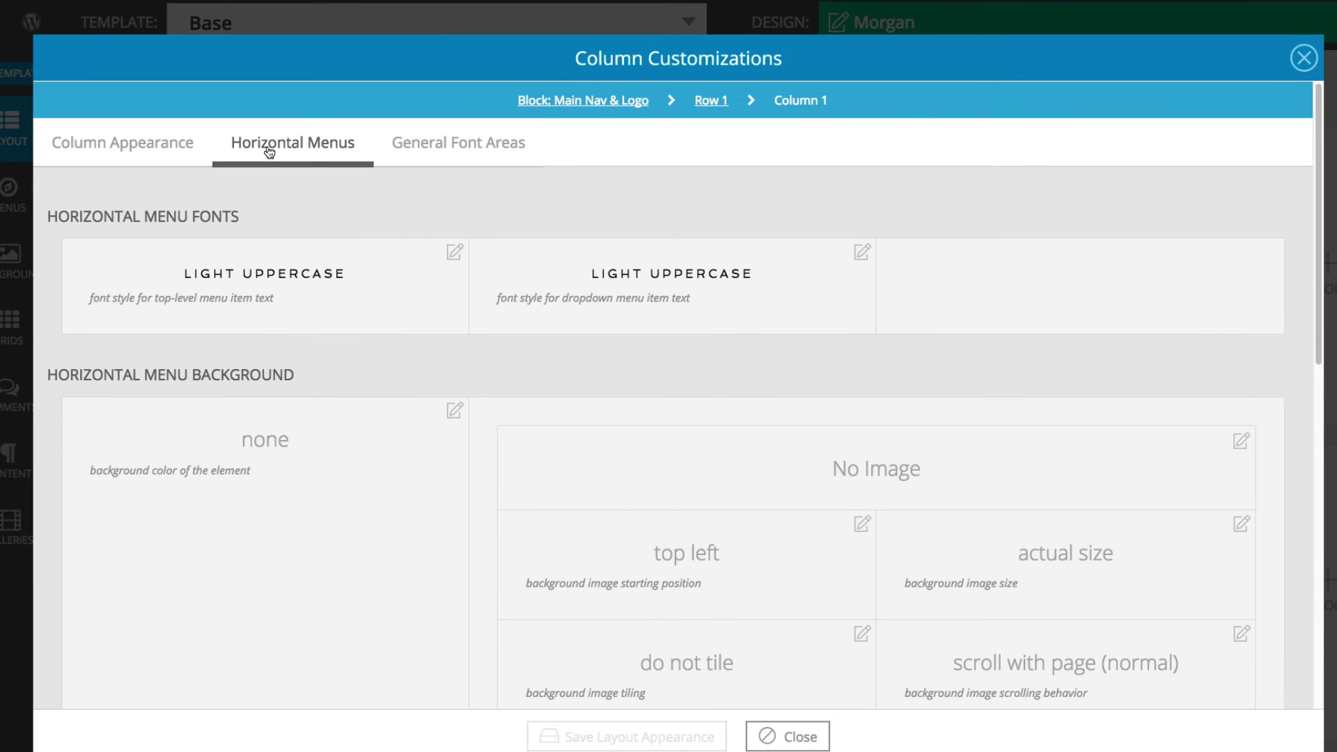
scroll(328, 230, down, 3)
scroll(327, 227, down, 6)
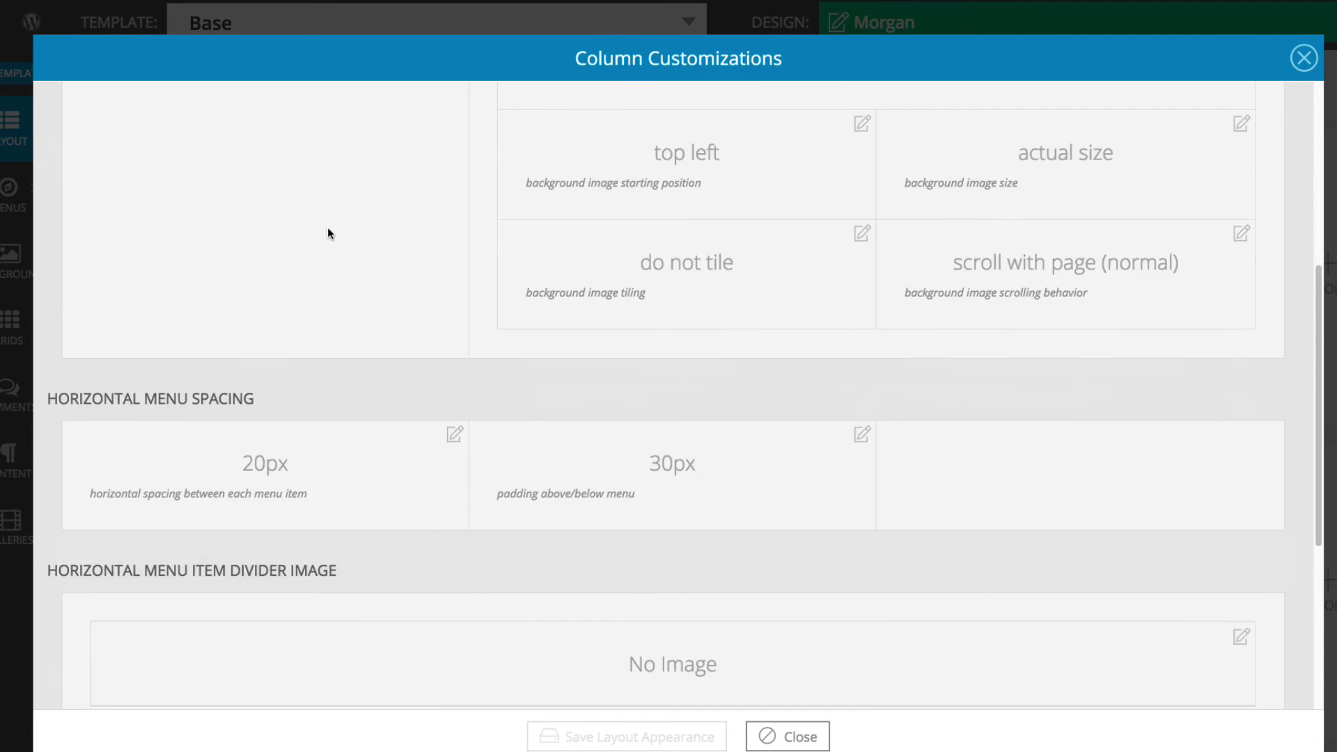
scroll(328, 227, up, 4)
scroll(329, 232, up, 5)
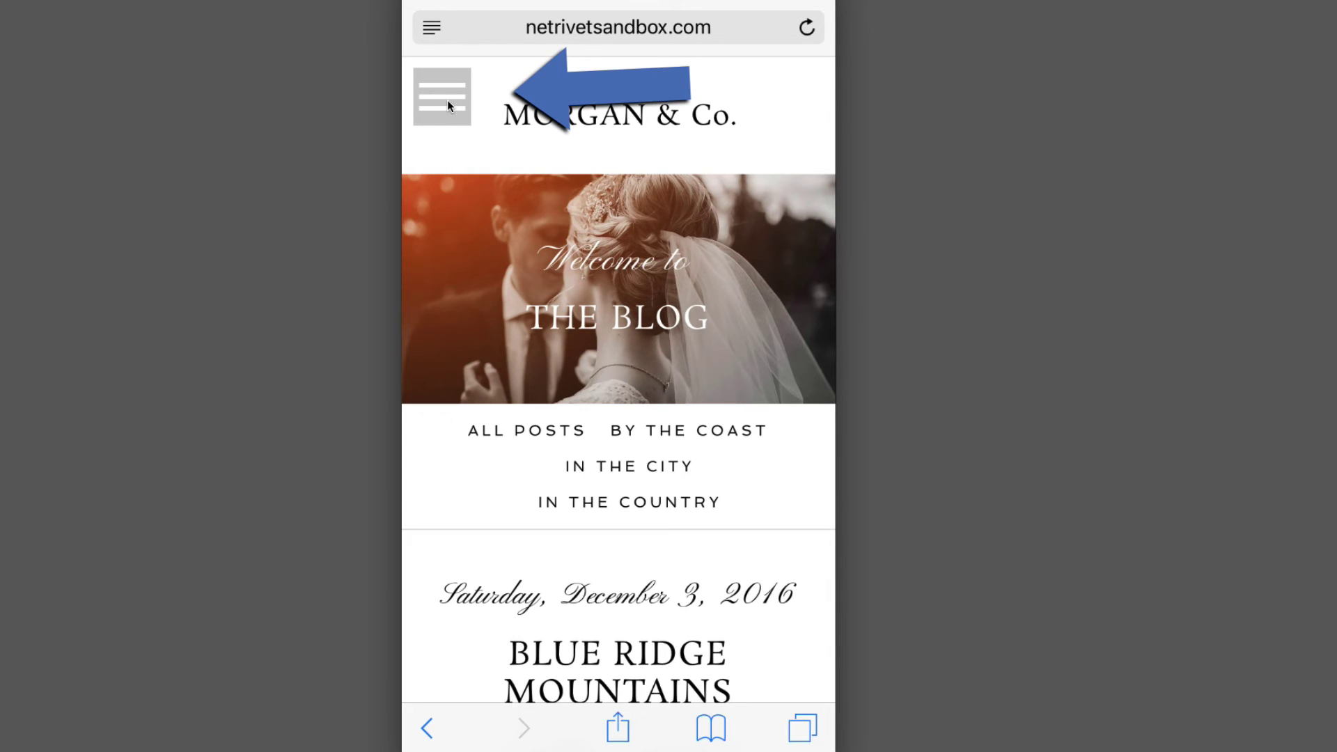
Tap the hamburger icon on the phone preview to open the site's mobile menu.
click(448, 101)
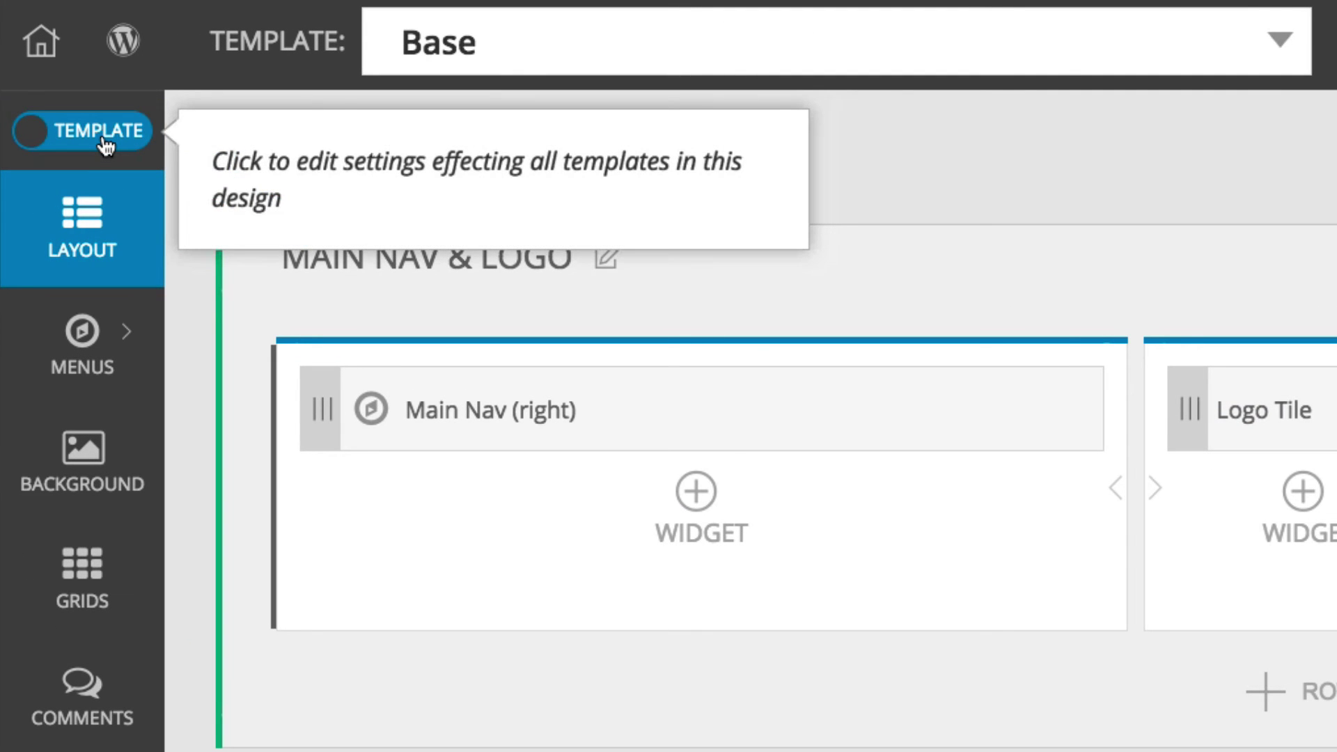
In the Base template's Mobile Menu Configuration, confirm Mobile Menu as the menu and Tile as the toggle graphic.
mouse_move(126, 326)
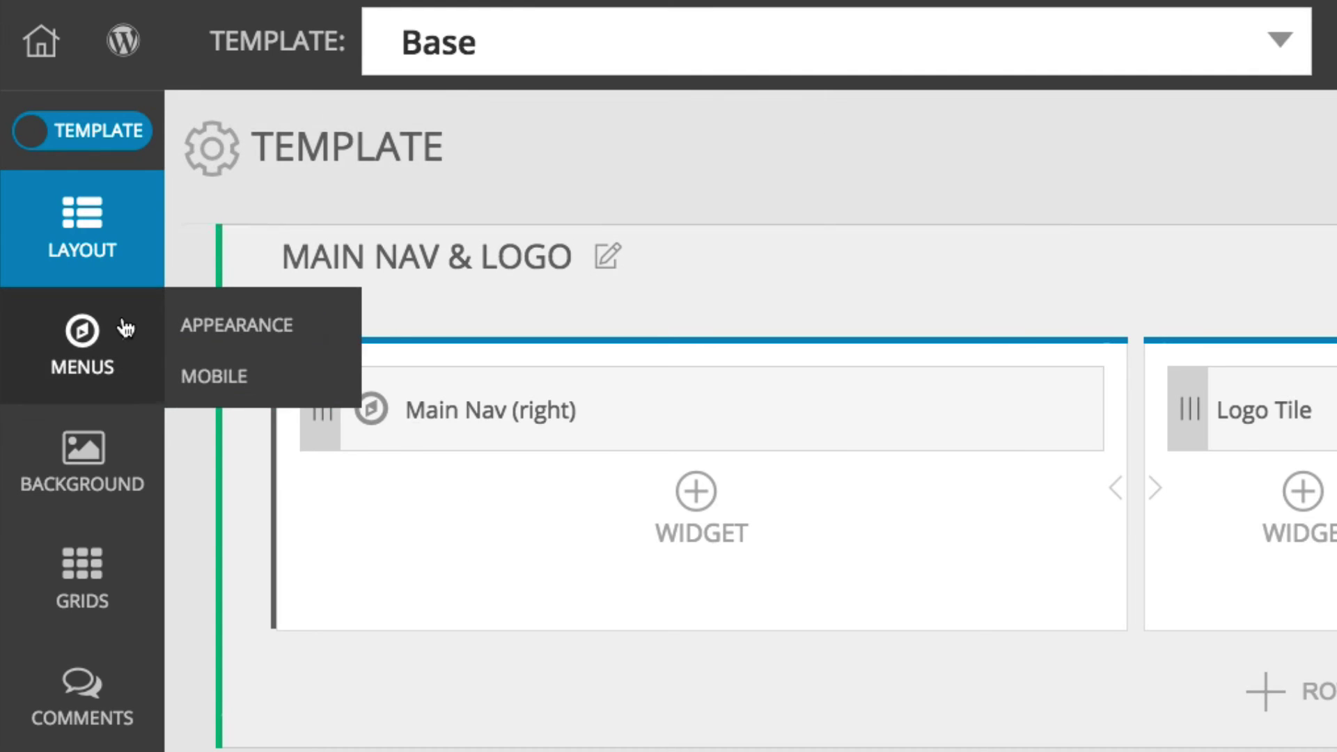
click(213, 376)
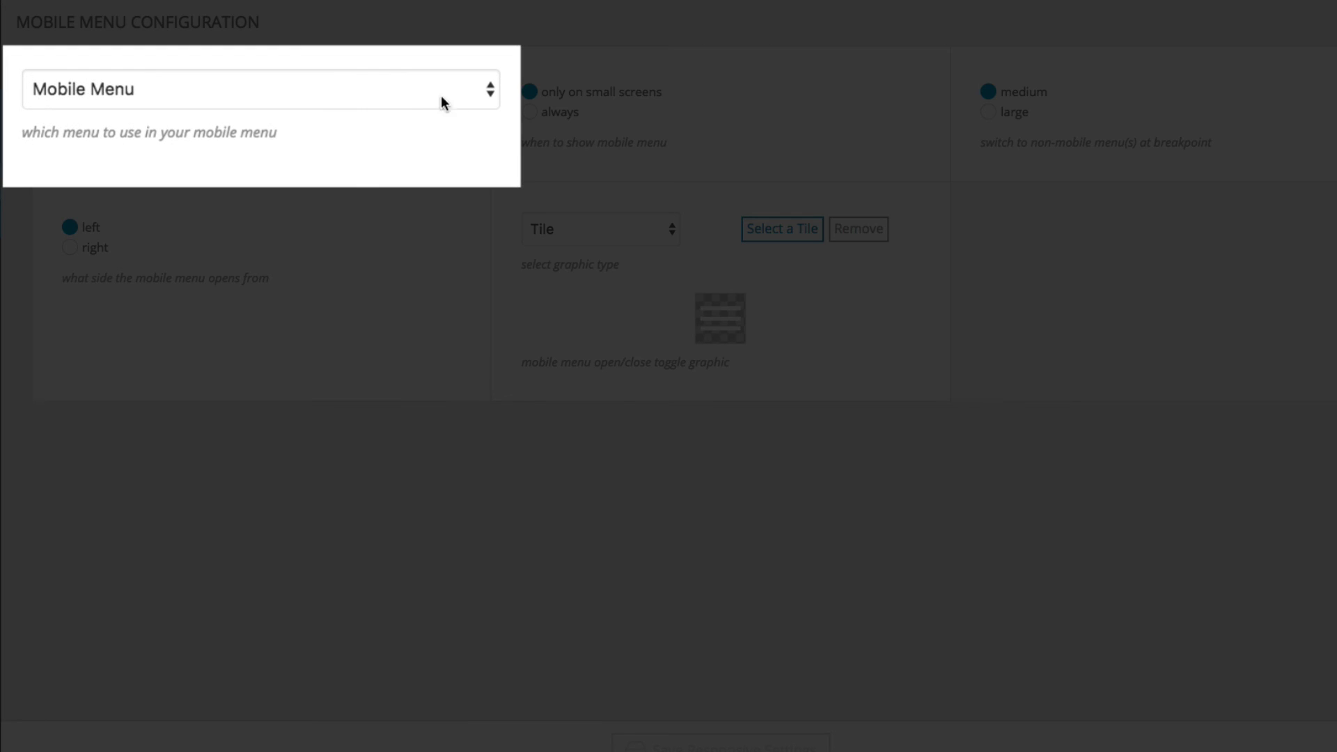
click(491, 90)
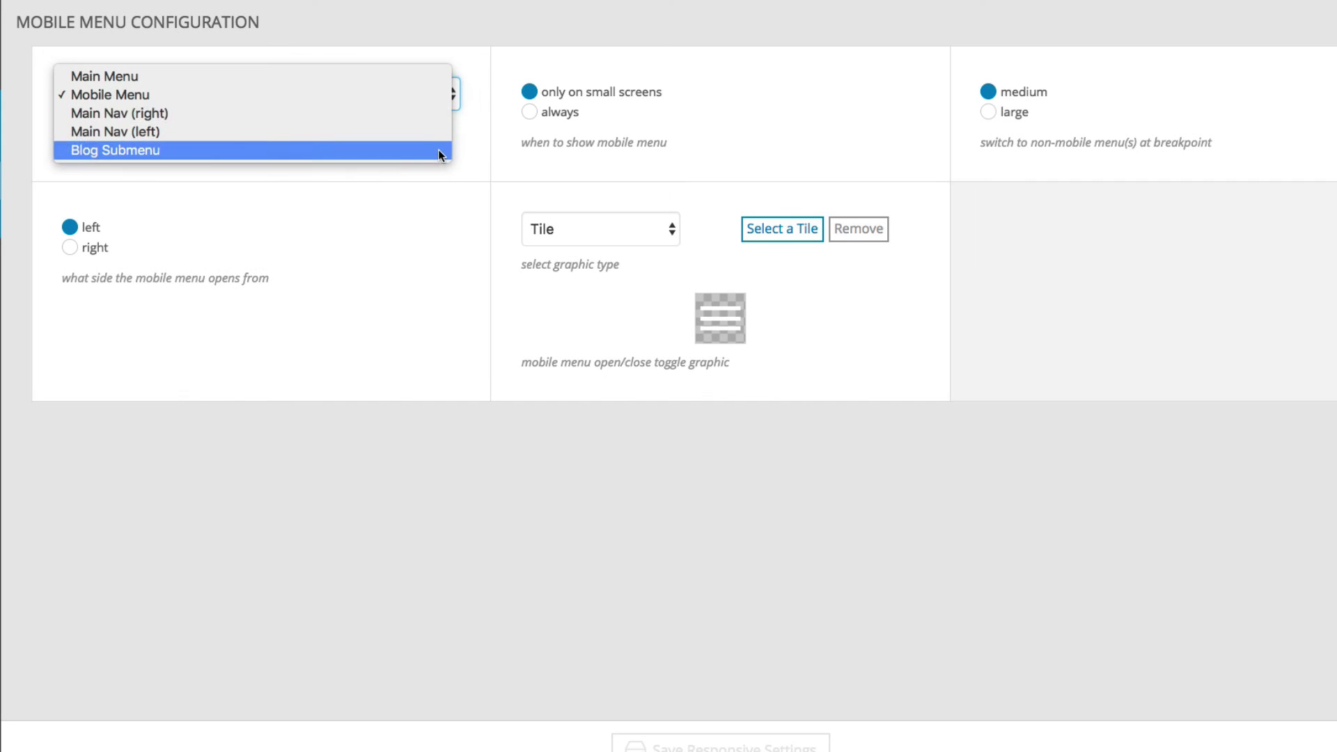
click(428, 95)
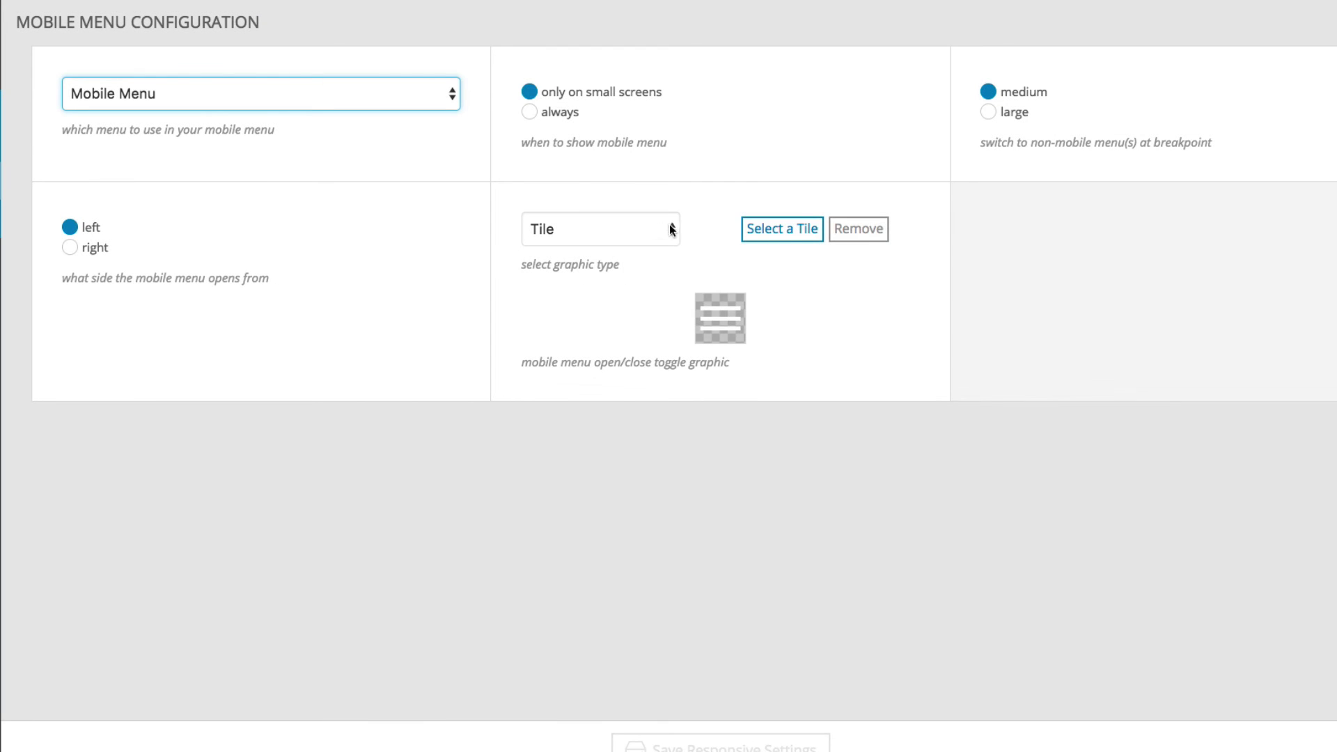
click(671, 228)
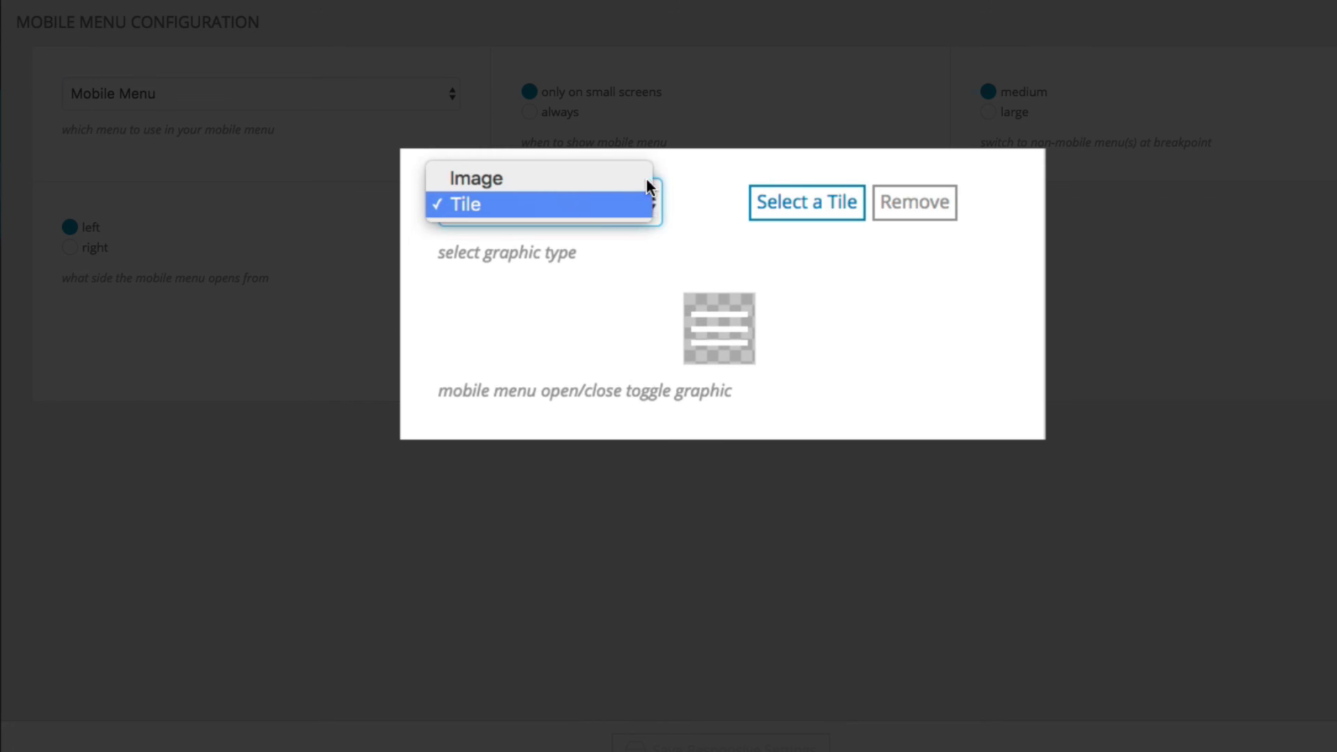
click(649, 206)
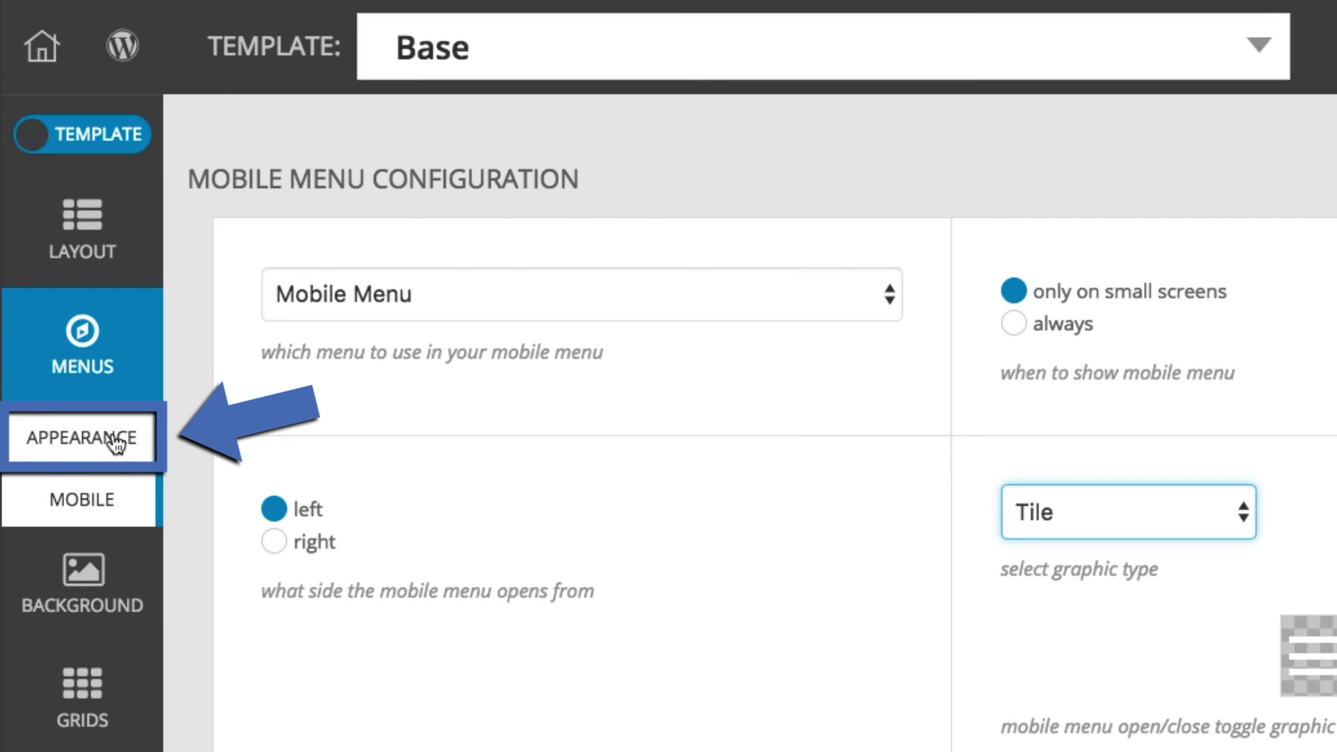
From the menu appearance layout, open the Main Nav (right) widget's Menu Widget settings.
click(115, 442)
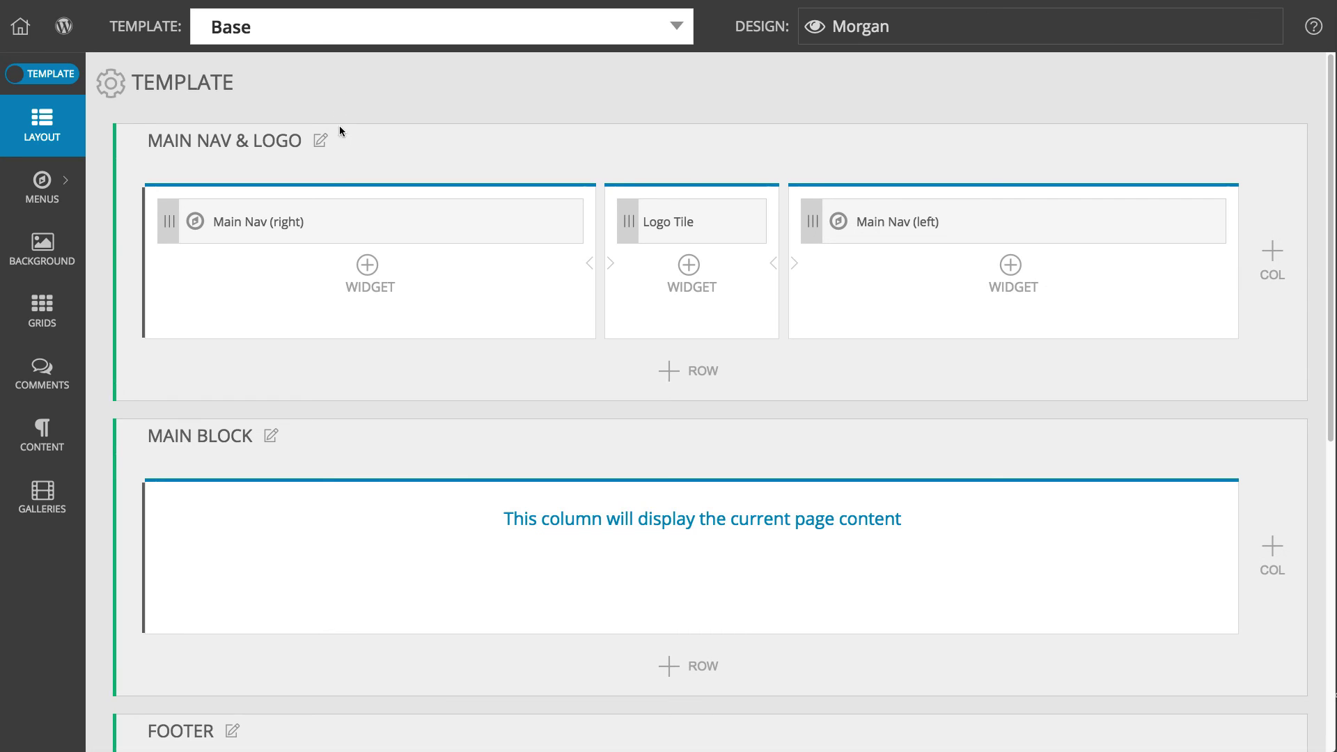
click(341, 223)
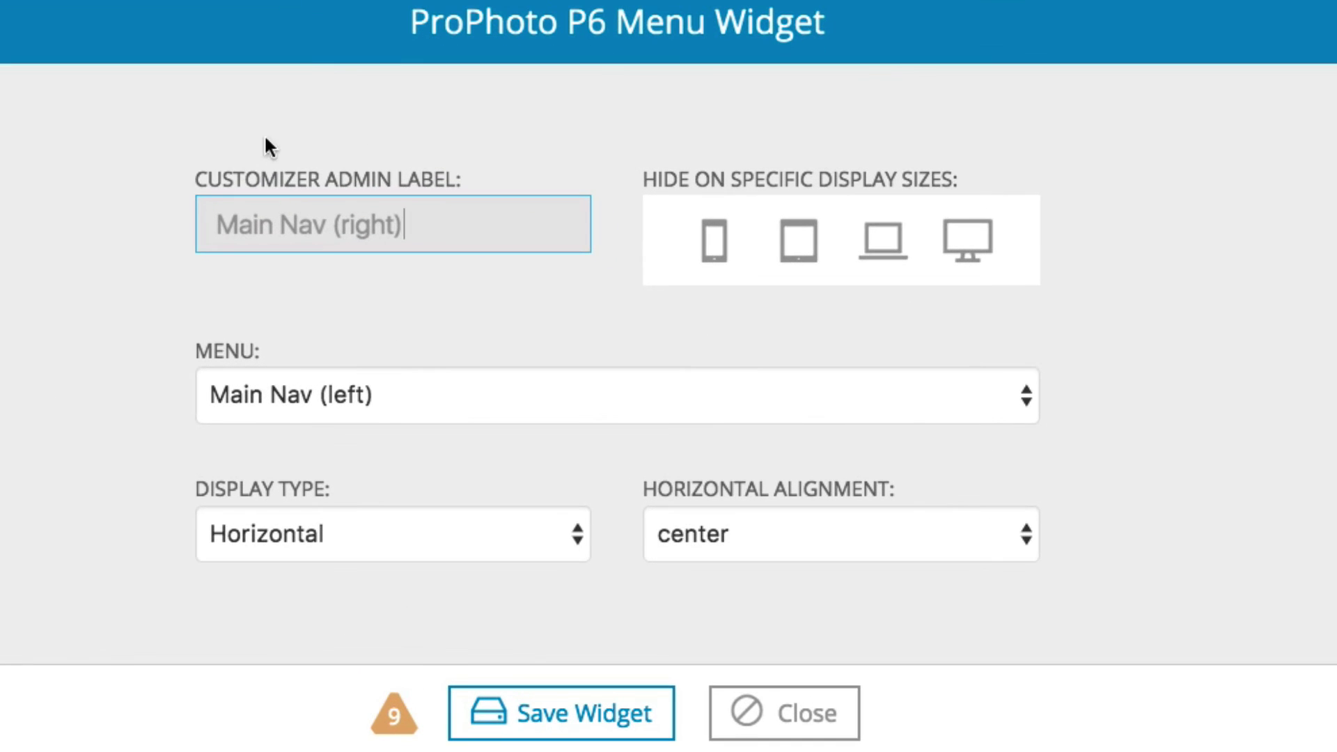